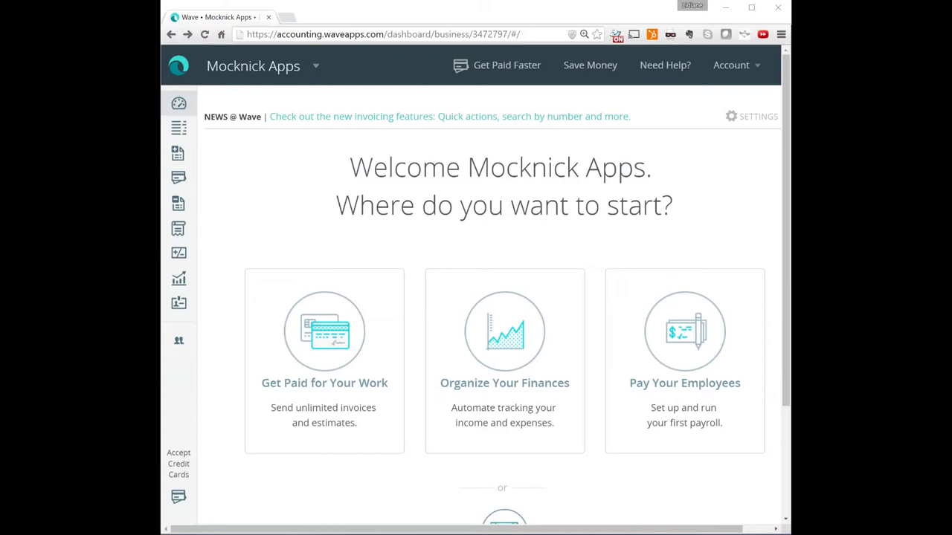
Reload the business dashboard and go to the Invoices section
key(F5)
click(186, 165)
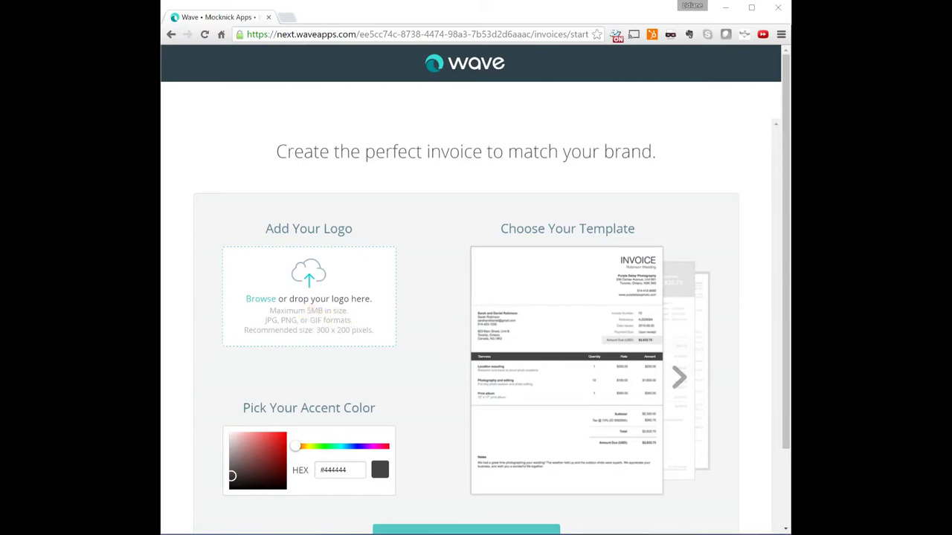
Upload the Mocknick Apps logo, choose the ornate Invoice template, and accept the branding setup
drag(632, 261, 318, 306)
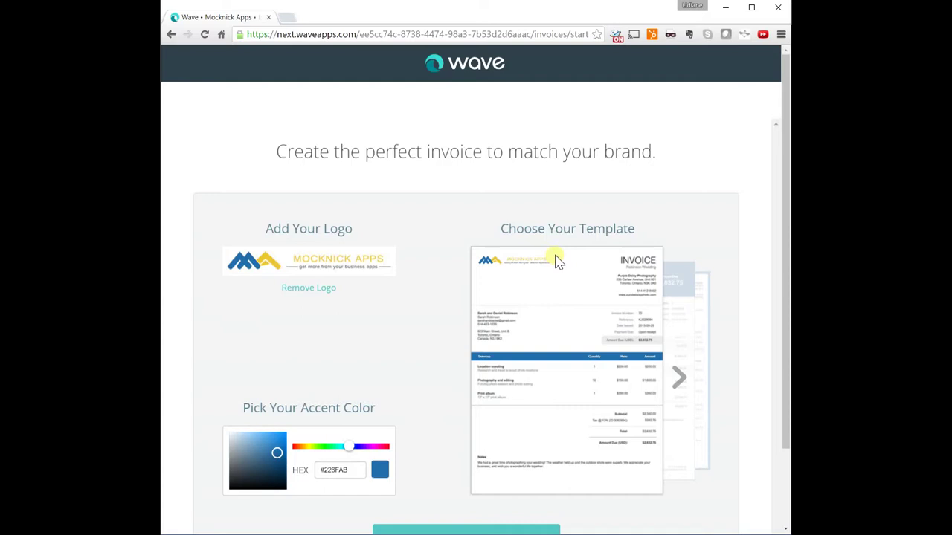
click(678, 381)
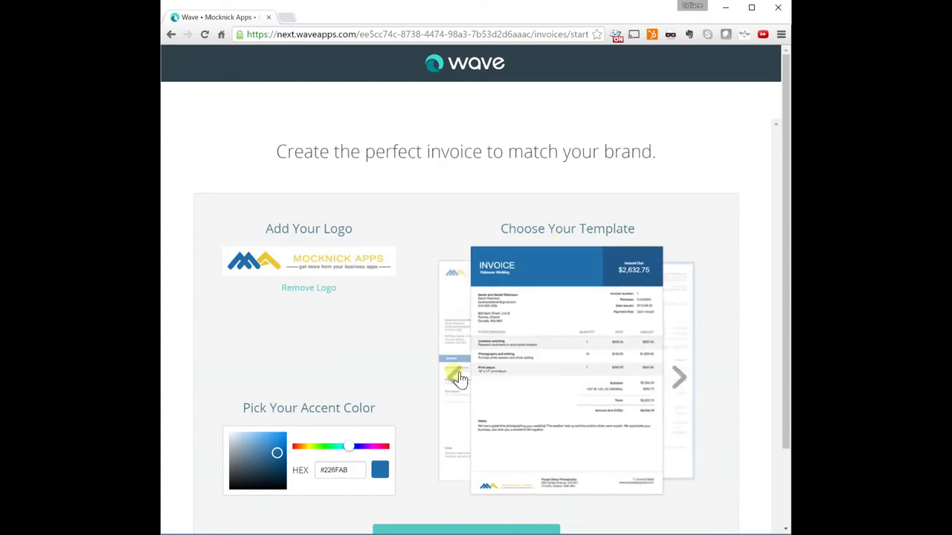
click(455, 378)
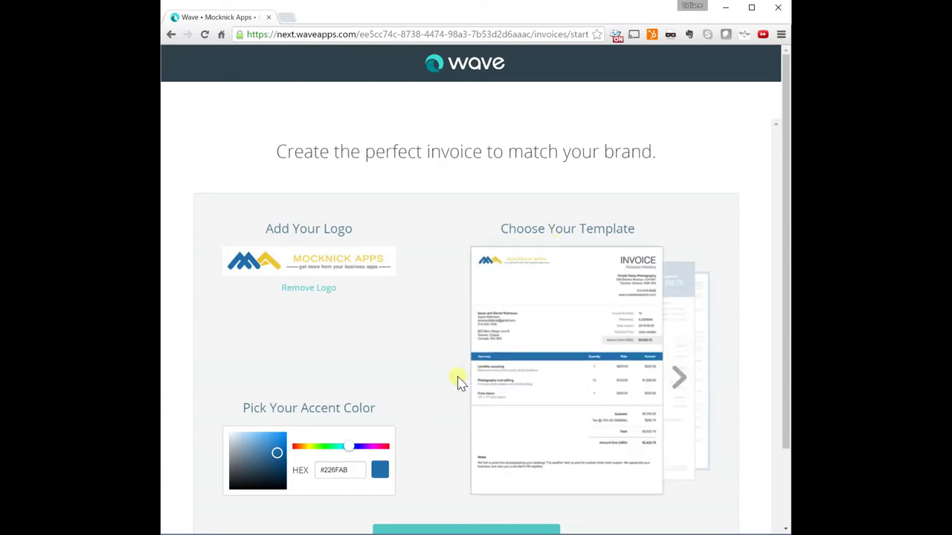
click(681, 381)
click(681, 381)
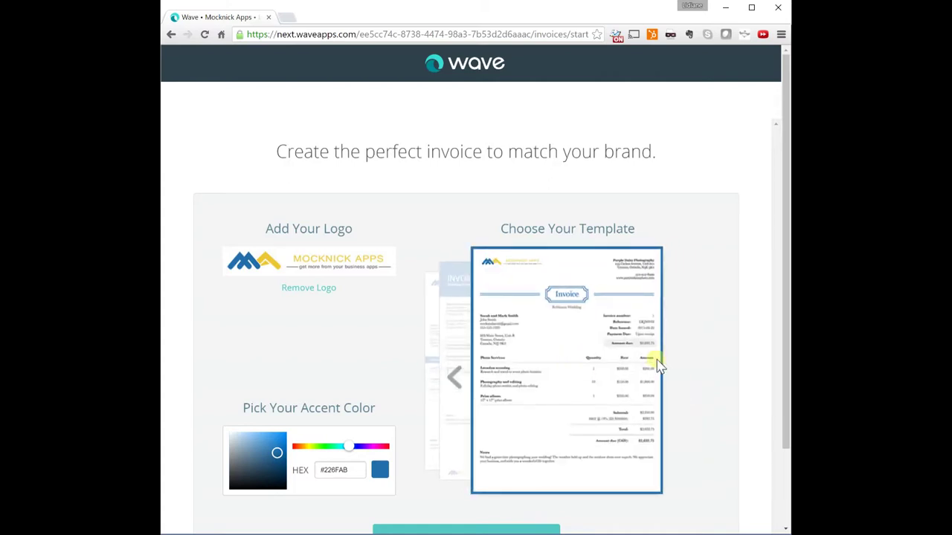
scroll(669, 365, down, 2)
click(482, 448)
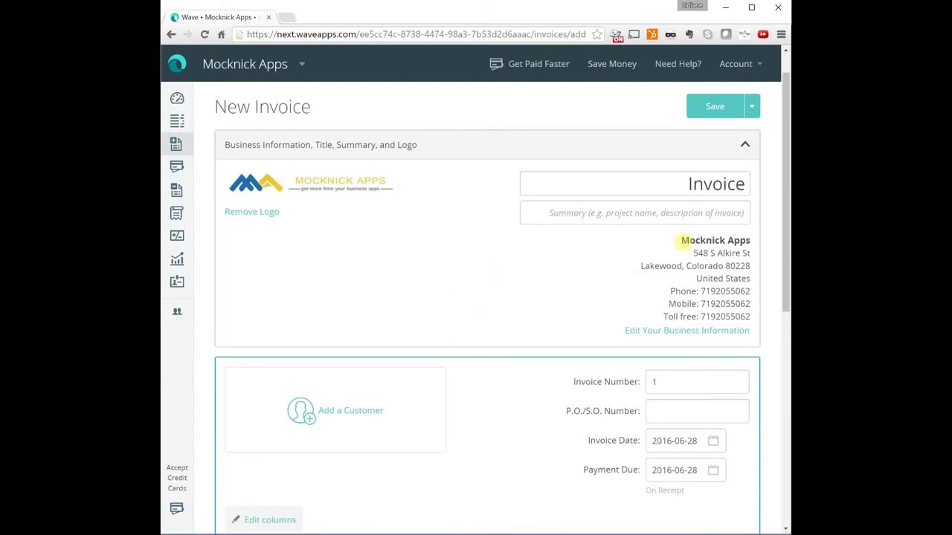
Enter 'CRM implementation' as the invoice summary
drag(682, 240, 753, 316)
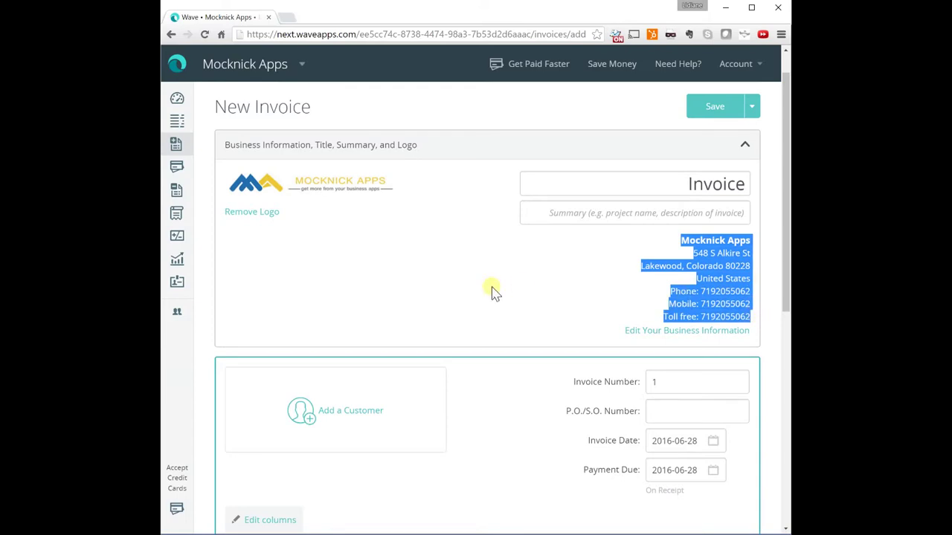
click(727, 346)
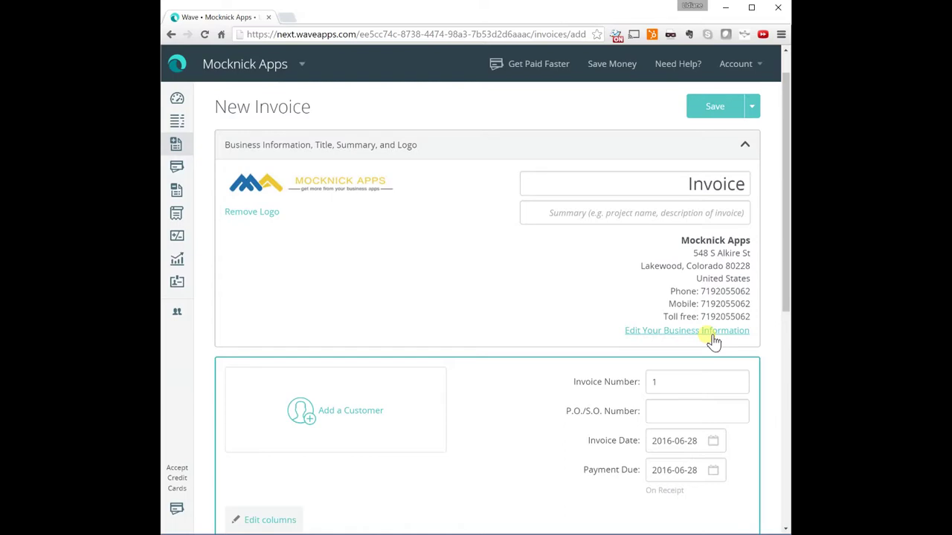
click(631, 213)
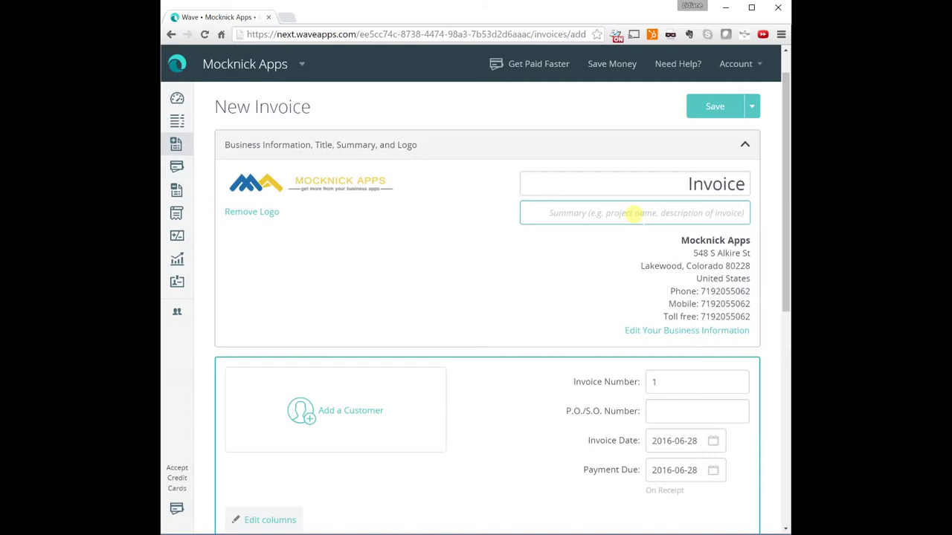
text(CRM)
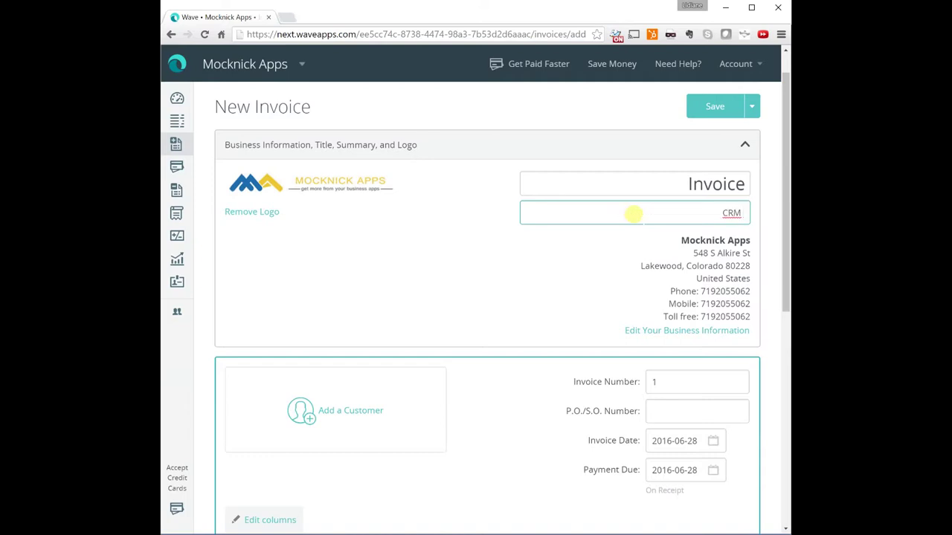
text( implemen)
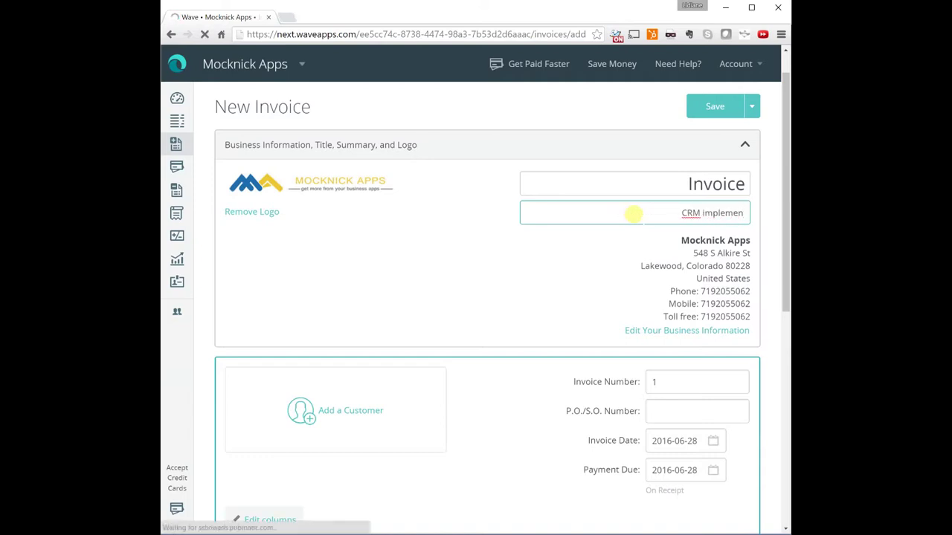
text(tation)
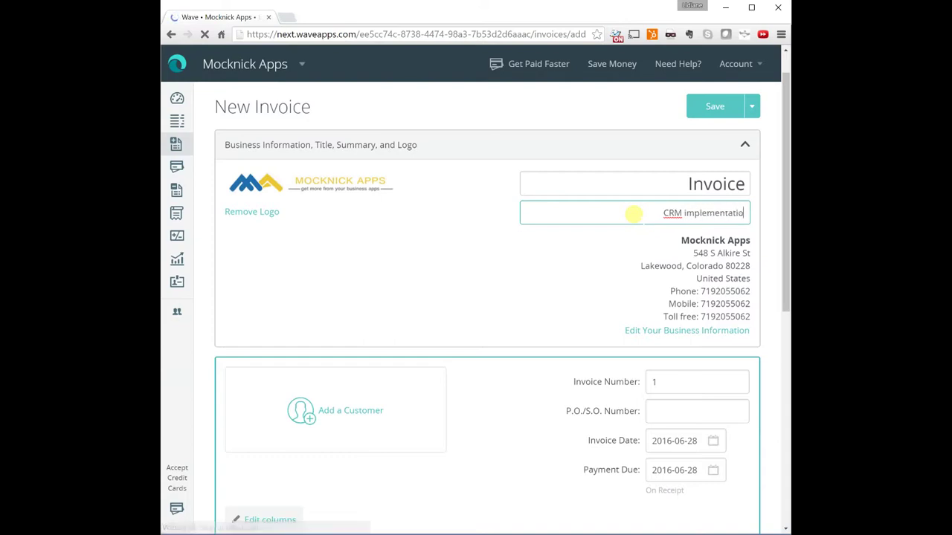
click(408, 316)
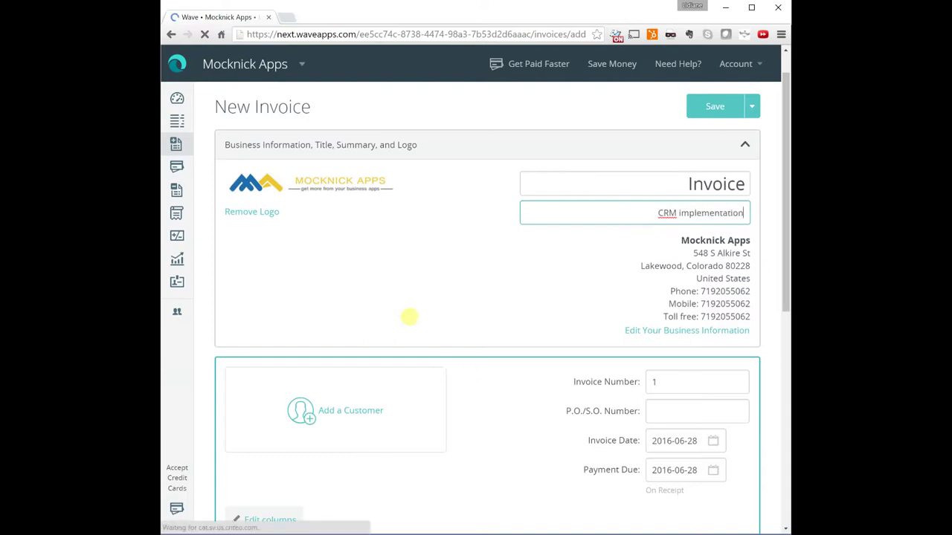
Add a new customer named Test Customer to bill on the invoice
click(310, 421)
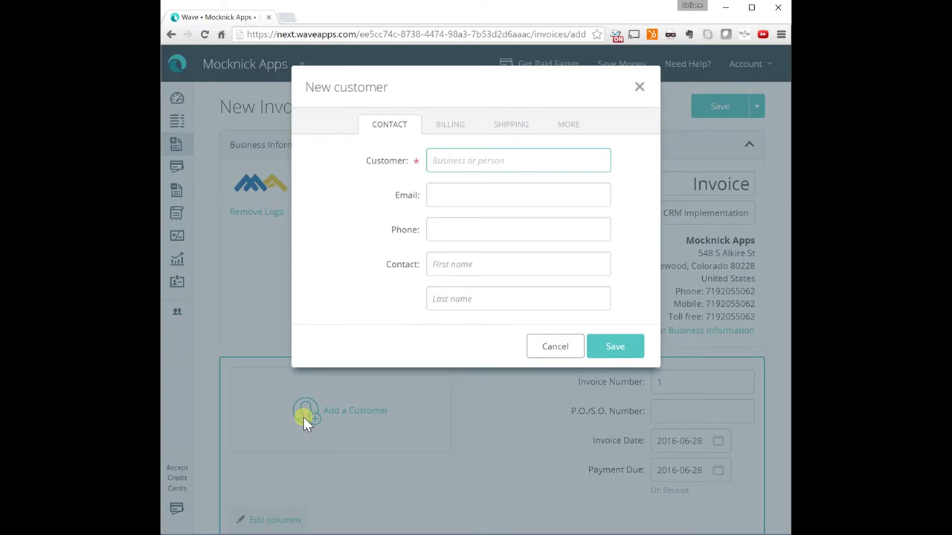
text(Test Customer)
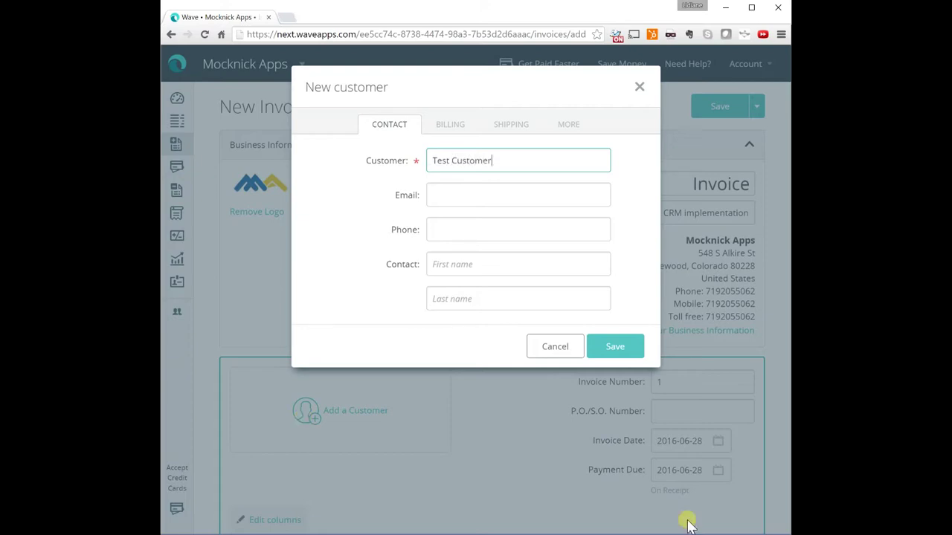
click(611, 347)
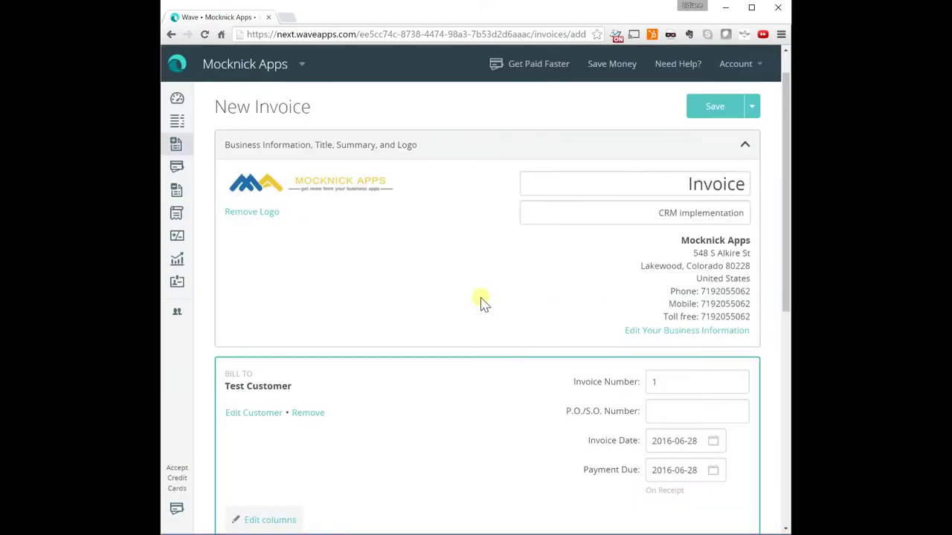
Edit Test Customer's details to save the customer's e-mail address
scroll(334, 379, down, 3)
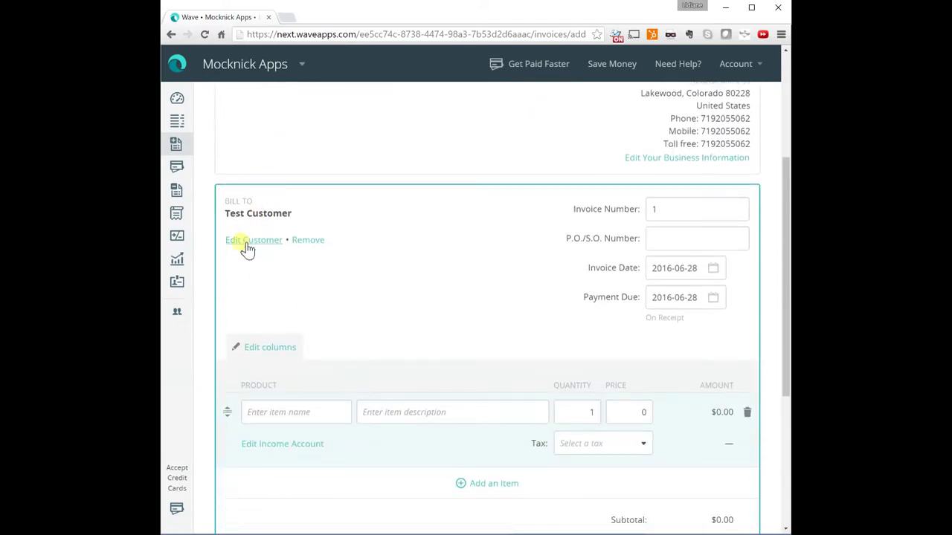
click(250, 240)
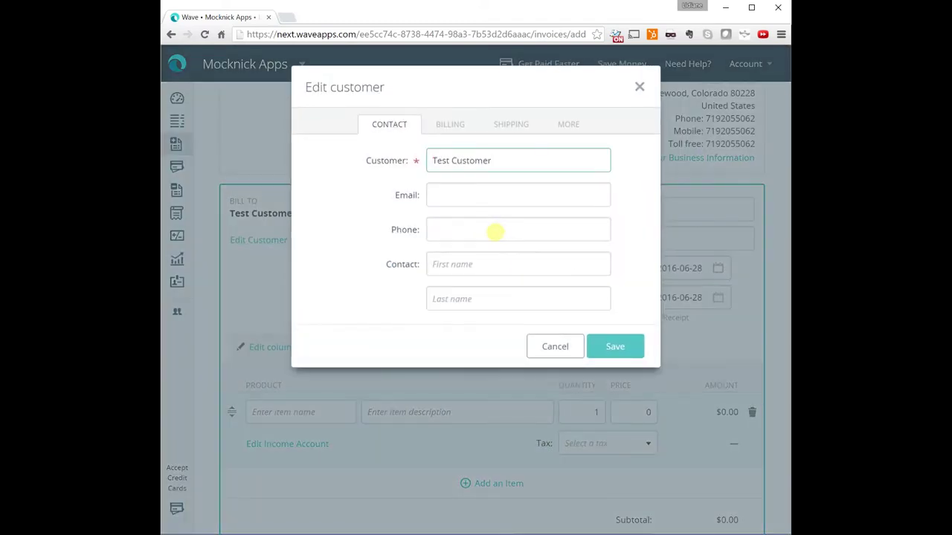
click(439, 190)
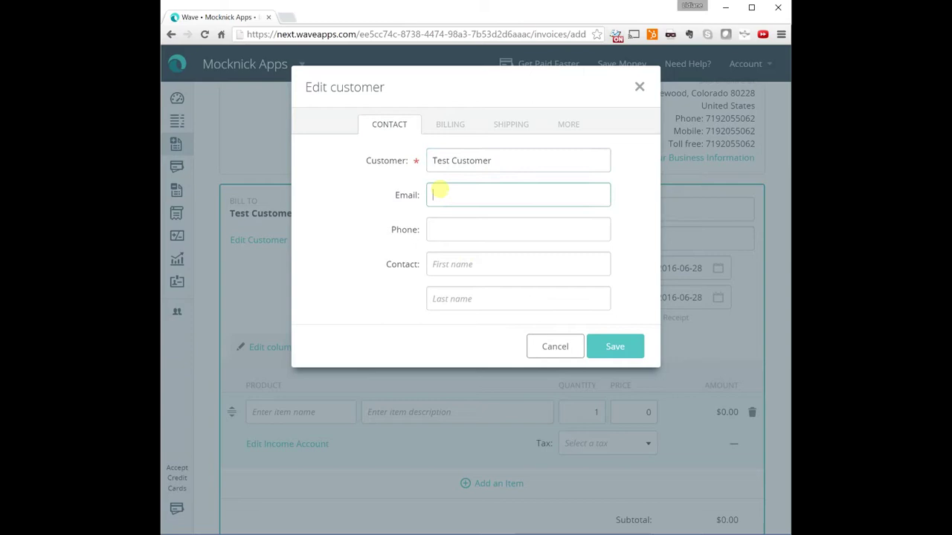
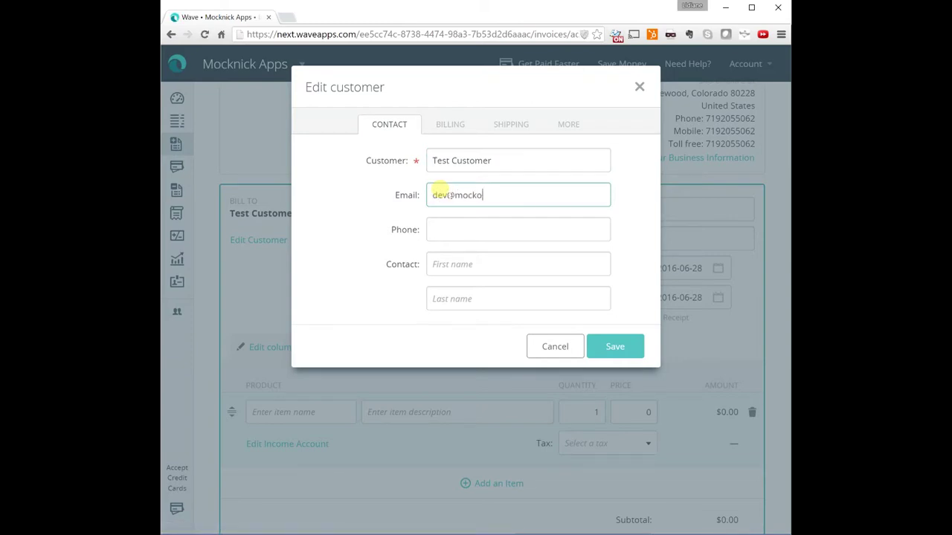
click(627, 356)
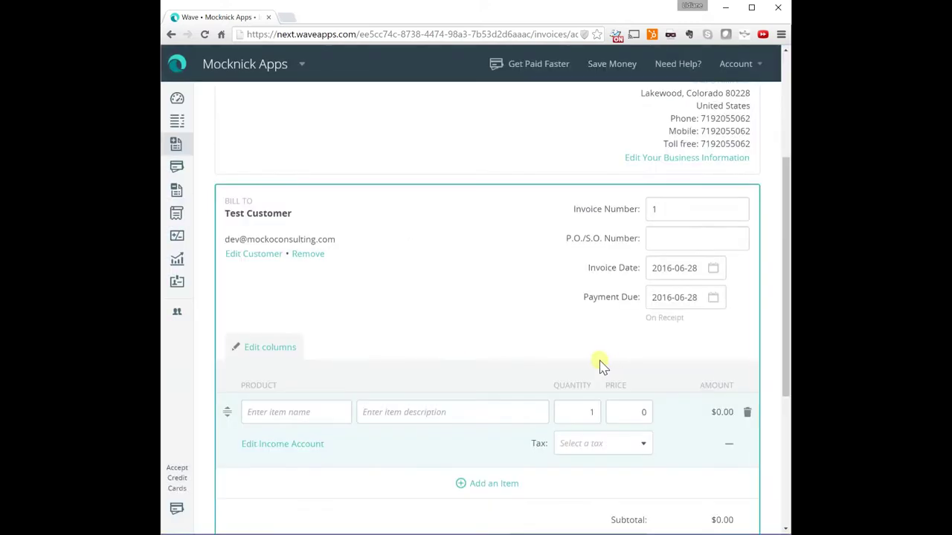
Set the invoice payment due date to July 5, 2016
scroll(485, 303, down, 3)
scroll(491, 302, up, 1)
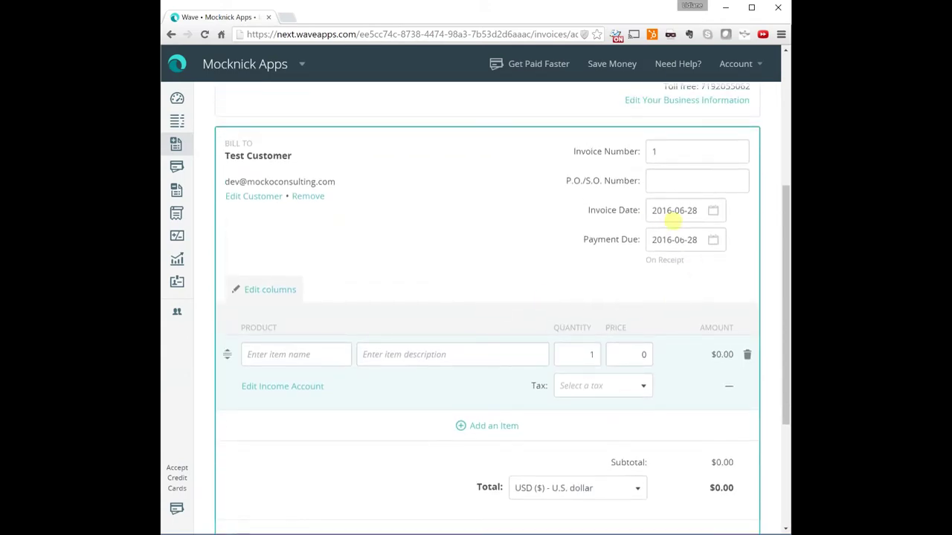
click(662, 239)
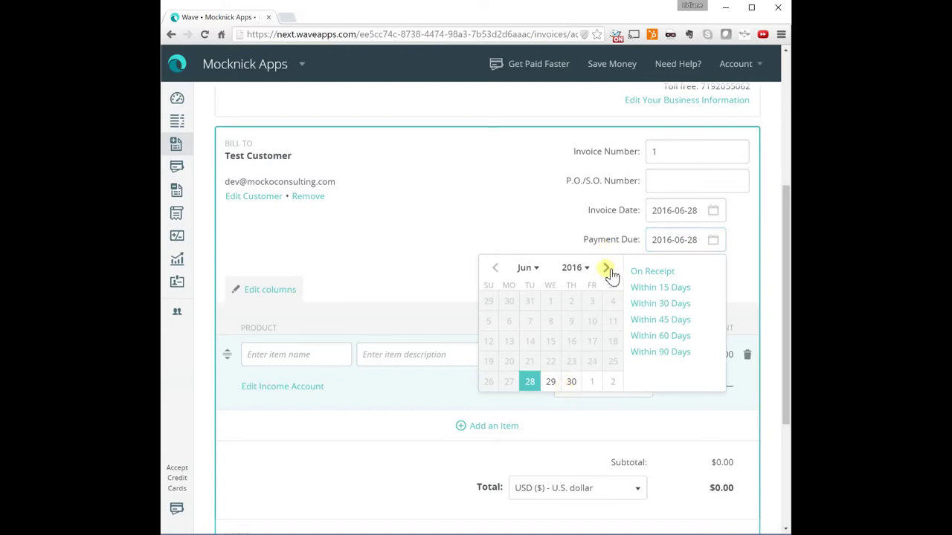
click(606, 268)
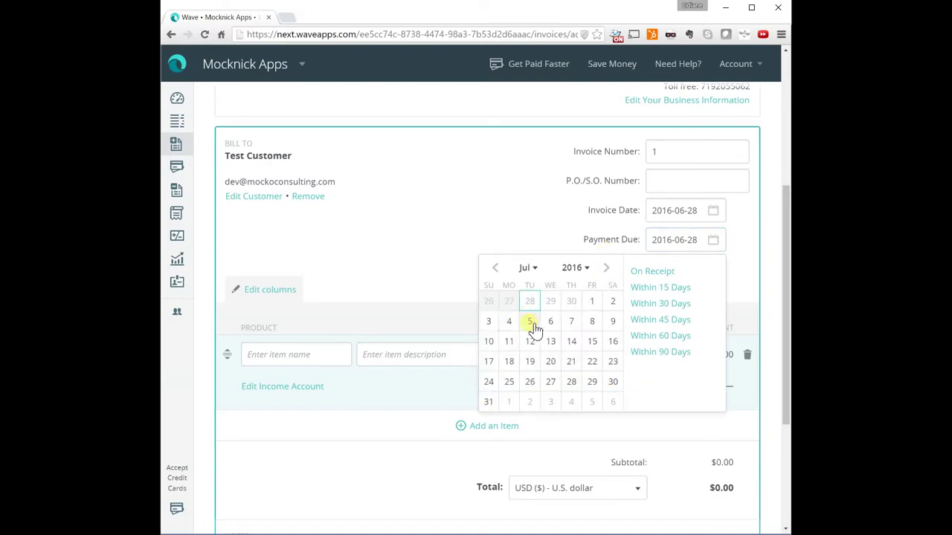
click(530, 321)
Add a Consulting line item, quantity 1, priced at 1000
scroll(530, 327, down, 3)
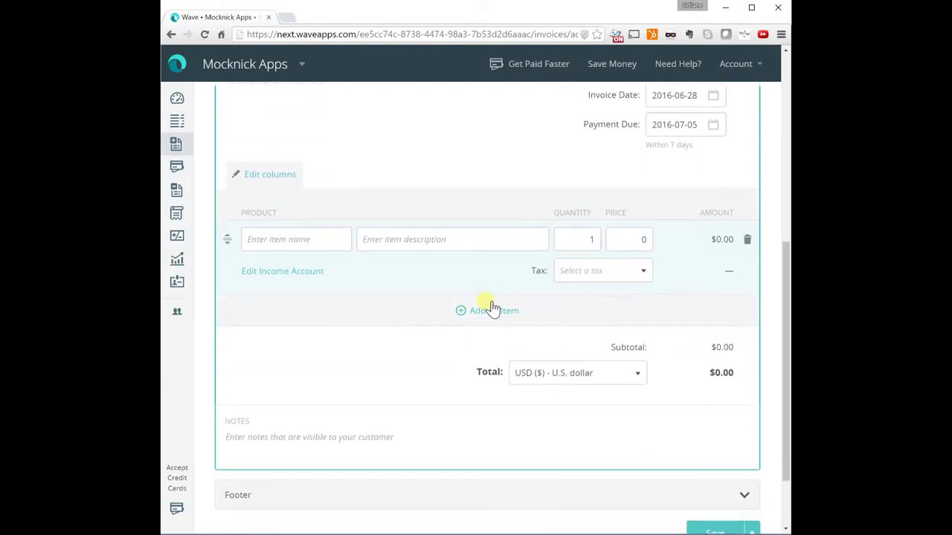
click(255, 240)
text(Consulting)
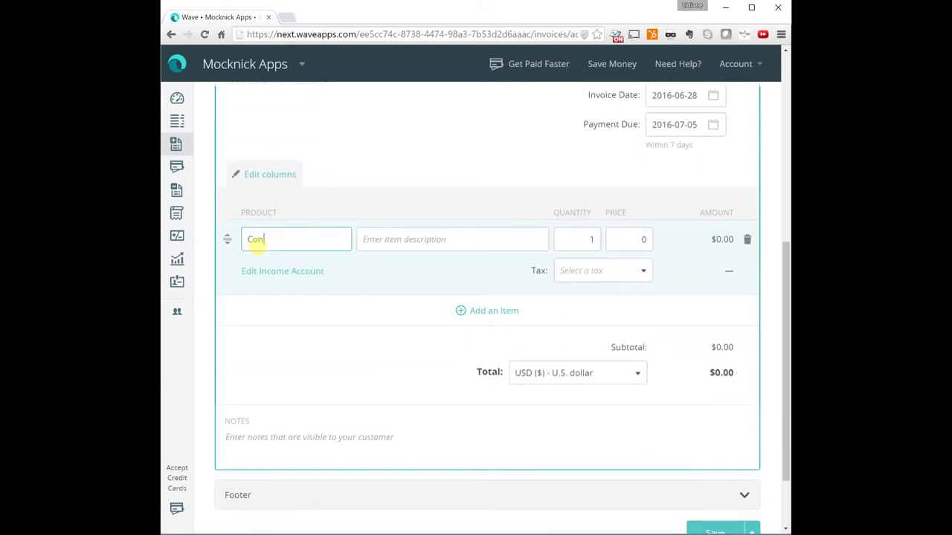
click(415, 245)
key(Tab)
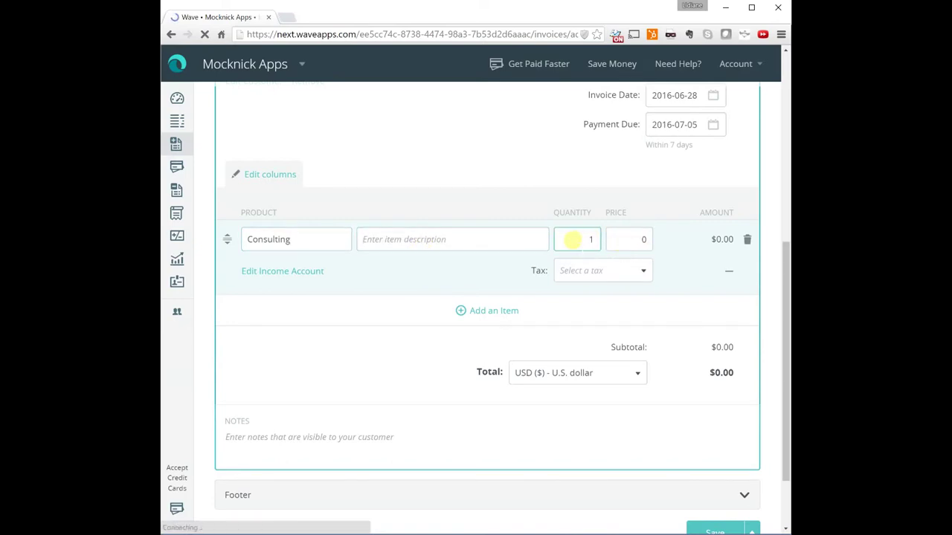
click(638, 239)
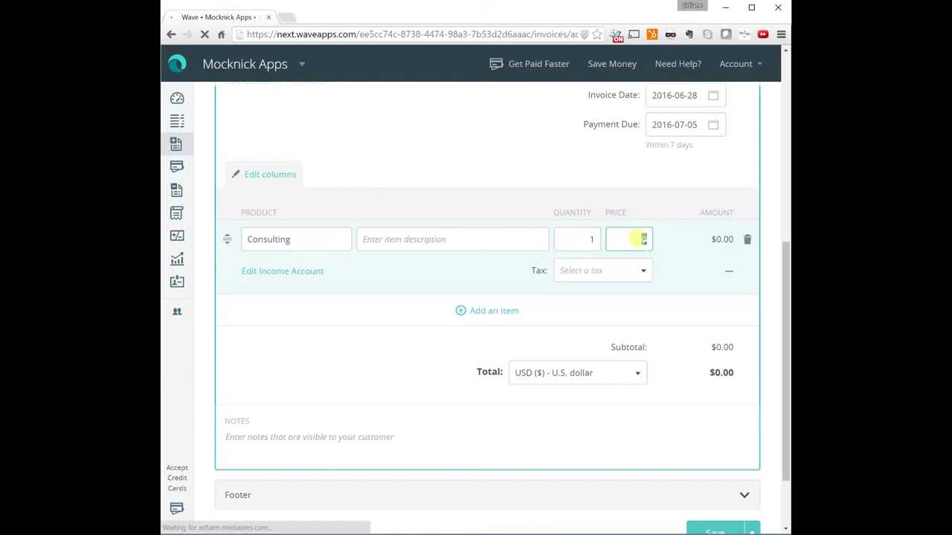
text(1000)
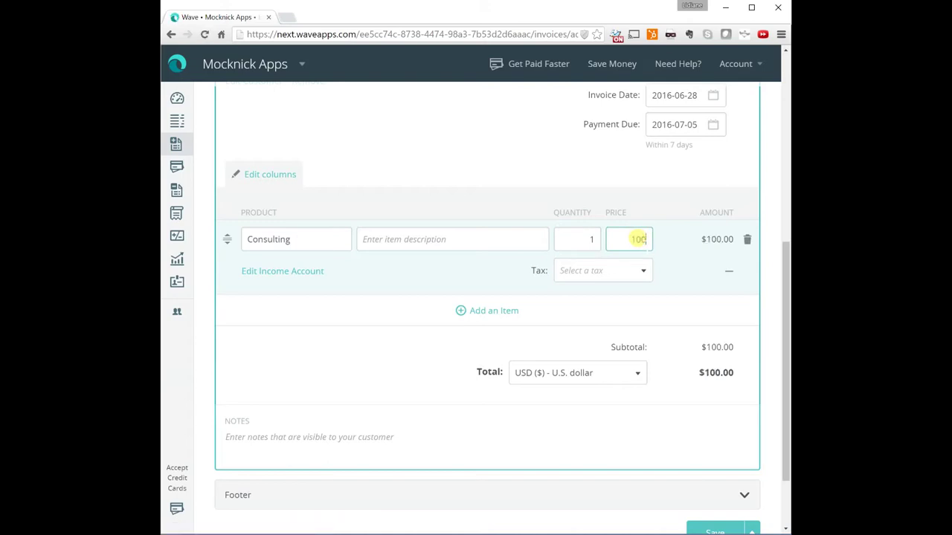
Add the footer 'Thank you for your business!!' and save the invoice as a draft
click(579, 442)
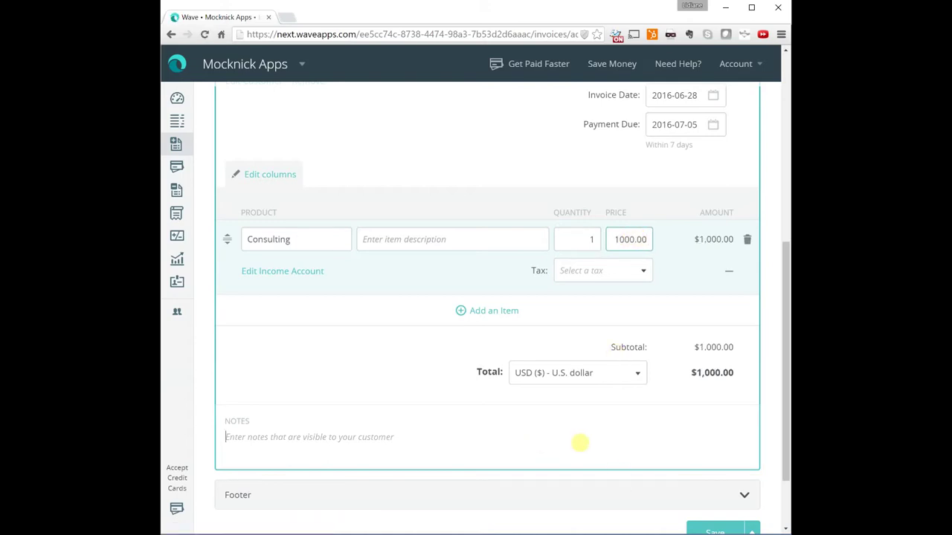
click(243, 442)
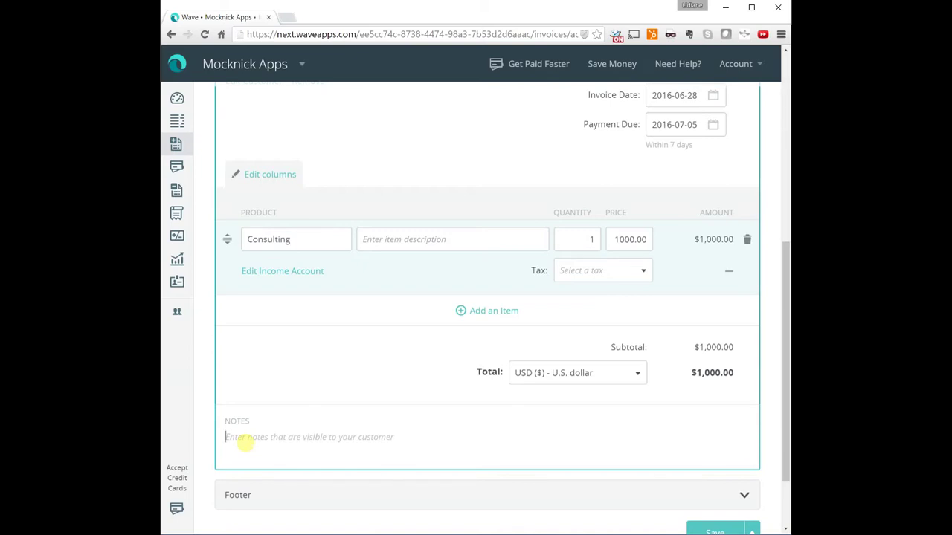
click(264, 494)
scroll(301, 497, down, 2)
scroll(301, 496, down, 1)
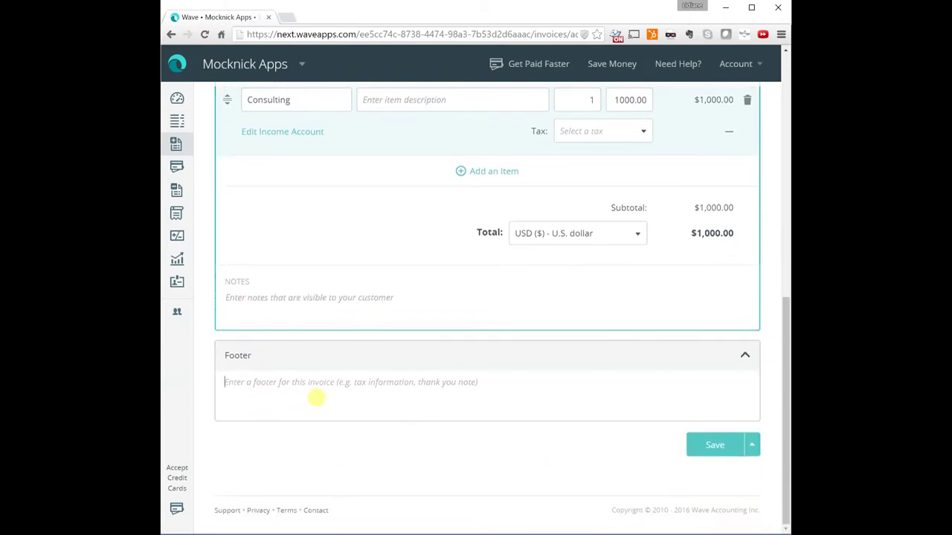
click(316, 398)
text(B)
key(BackSpace)
text(Thank you for y)
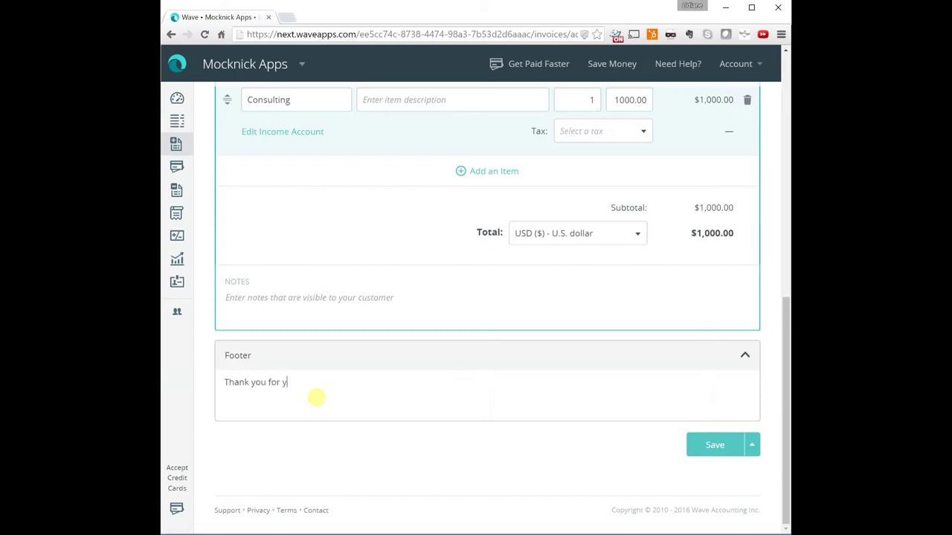
text(our business!!)
click(710, 449)
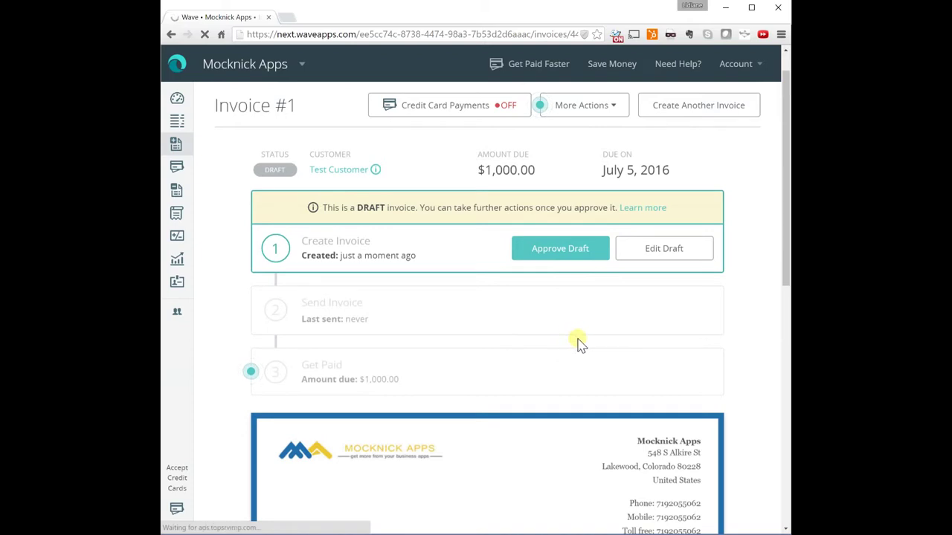
Scroll through the saved draft to check the Consulting line, $1,000.00 total and footer
scroll(576, 340, down, 3)
scroll(576, 341, down, 4)
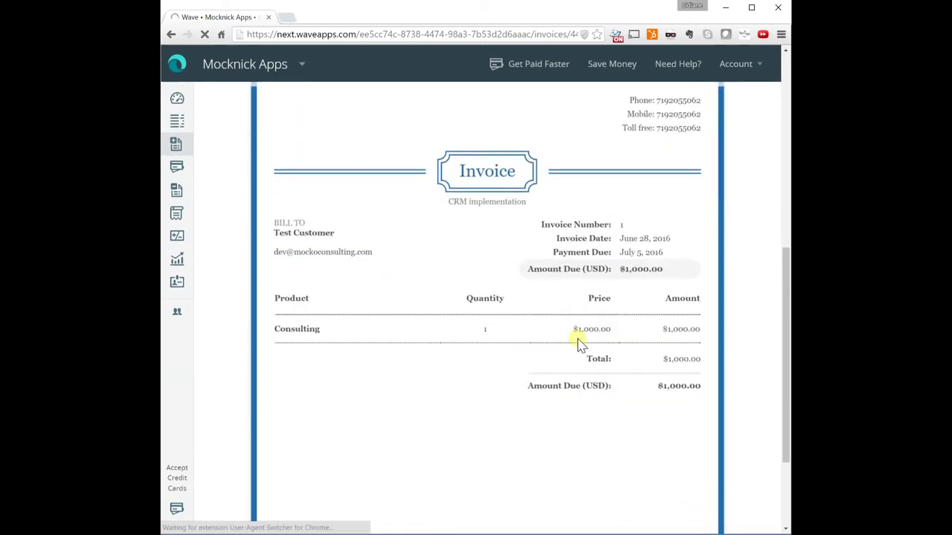
scroll(541, 355, up, 1)
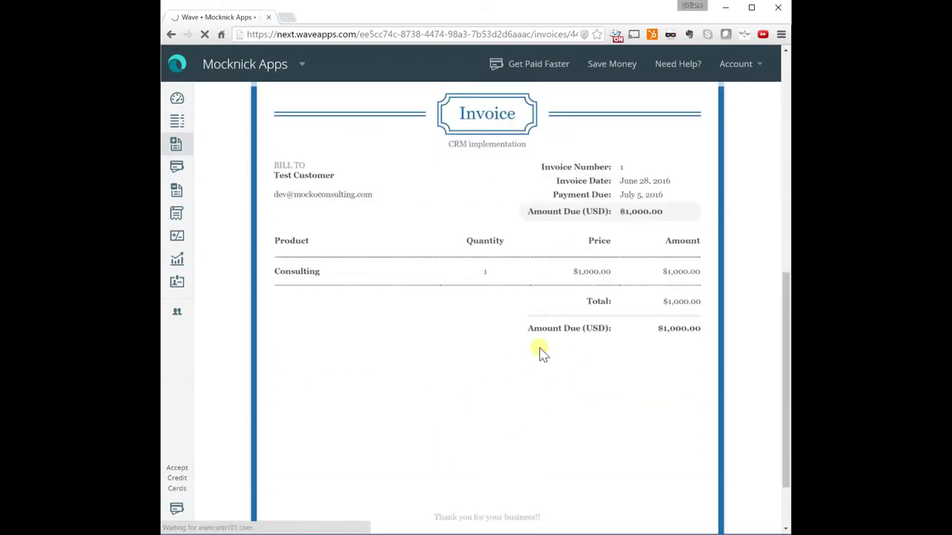
scroll(542, 355, down, 2)
scroll(541, 355, up, 6)
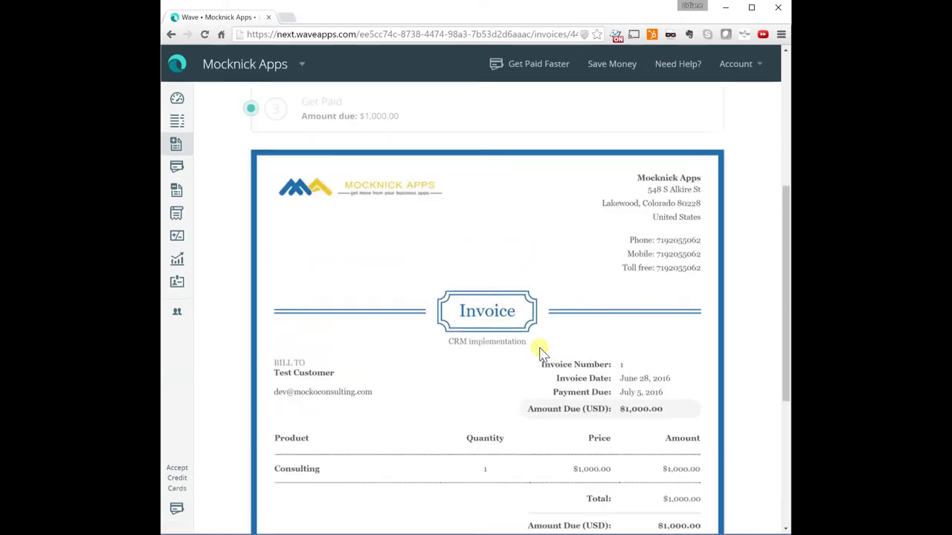
Edit the draft to add notes 'Research. You tube videos. Support.' and save it
click(669, 170)
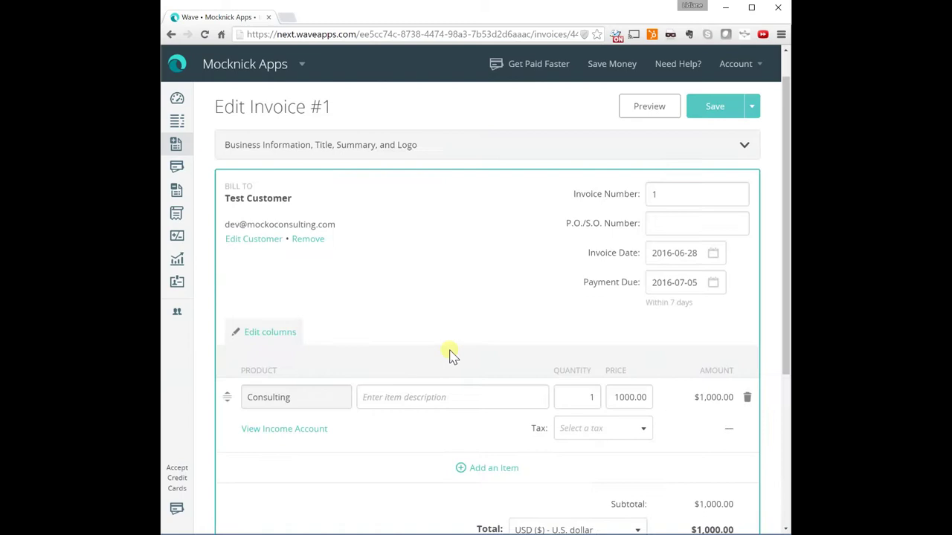
scroll(483, 344, down, 3)
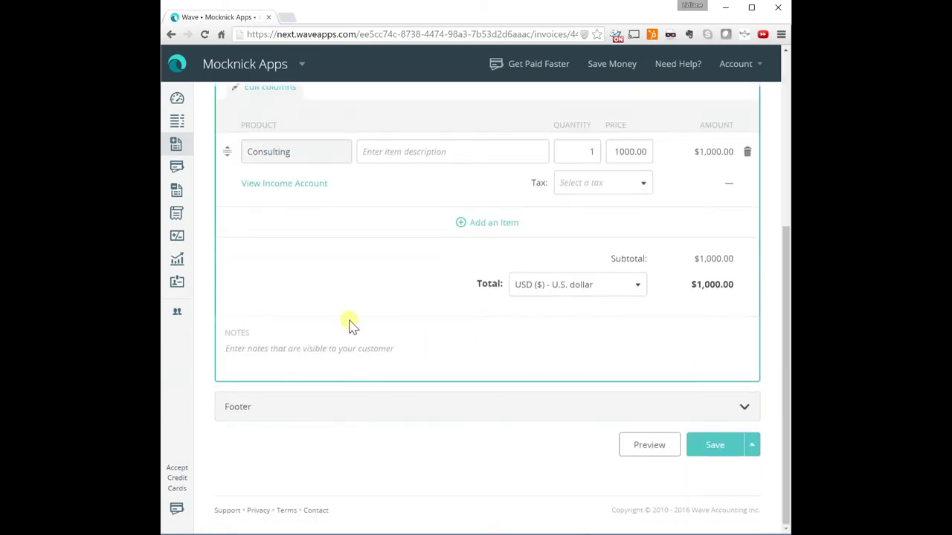
click(336, 343)
text(Res)
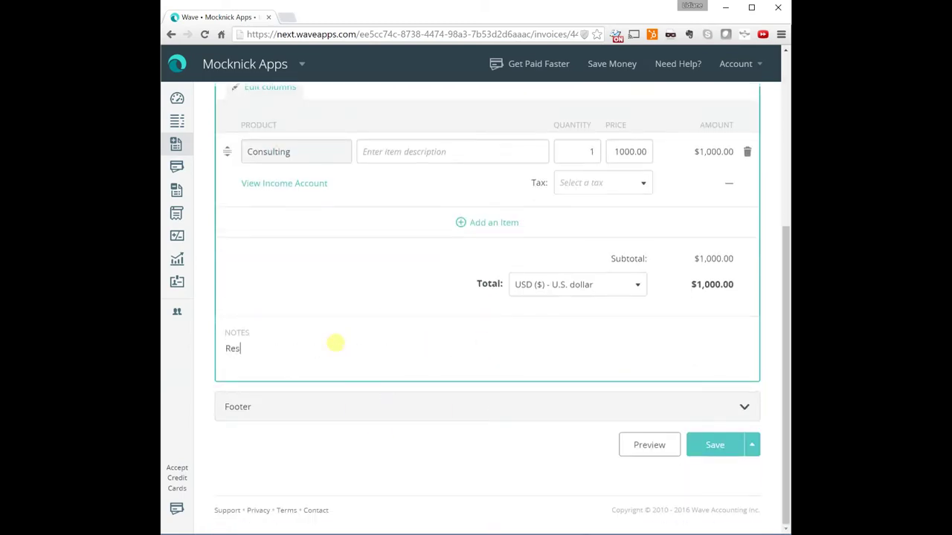
text(earch. You tube)
text(vid)
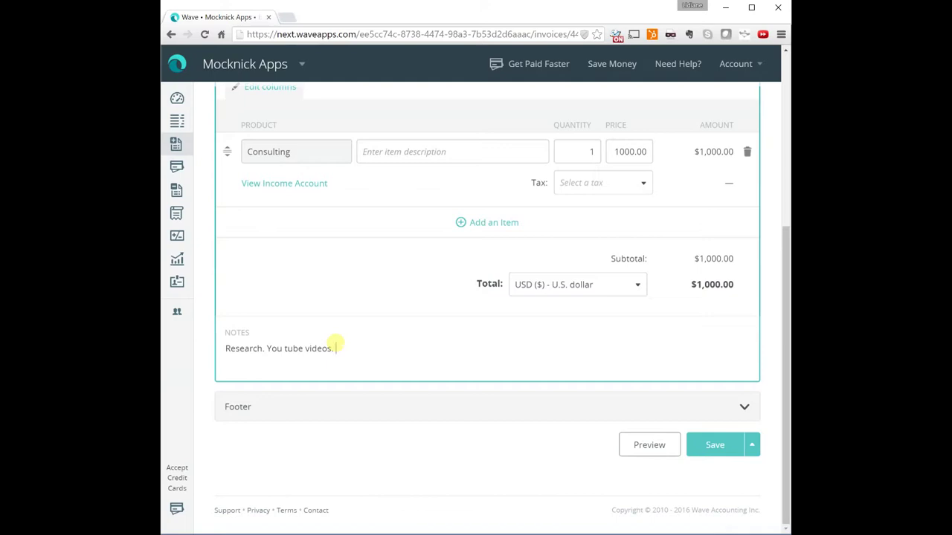
text(eos. Suppor)
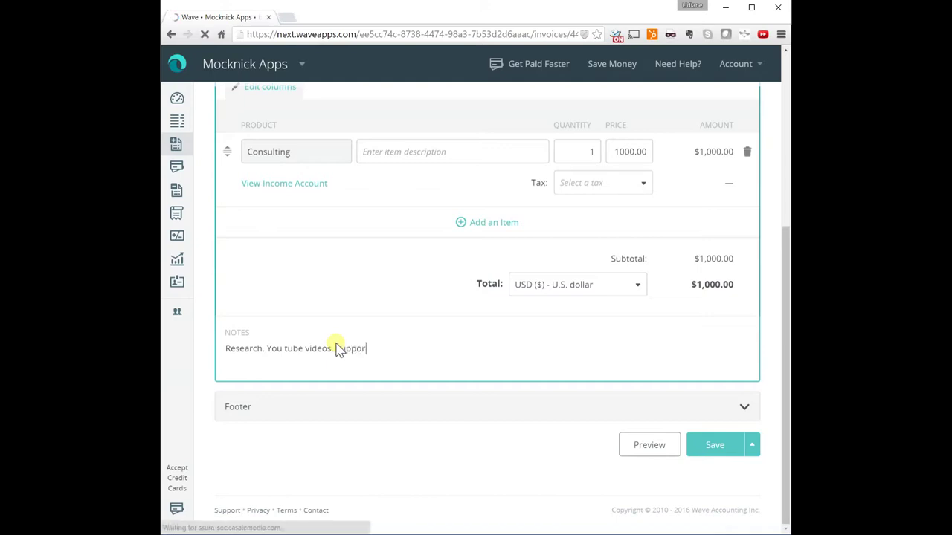
text(t.)
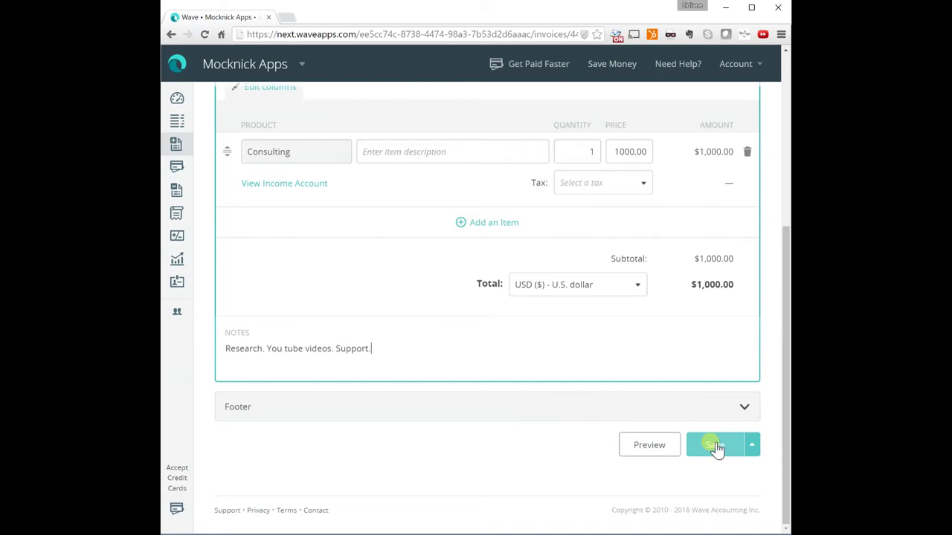
click(714, 445)
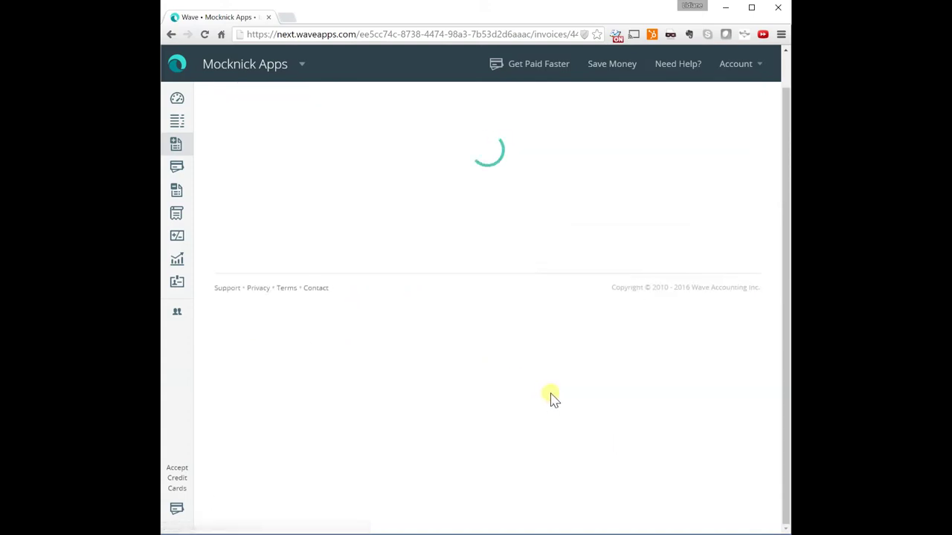
Approve draft Invoice #1 so it sits at the Send Invoice step as Unsent
scroll(557, 335, down, 5)
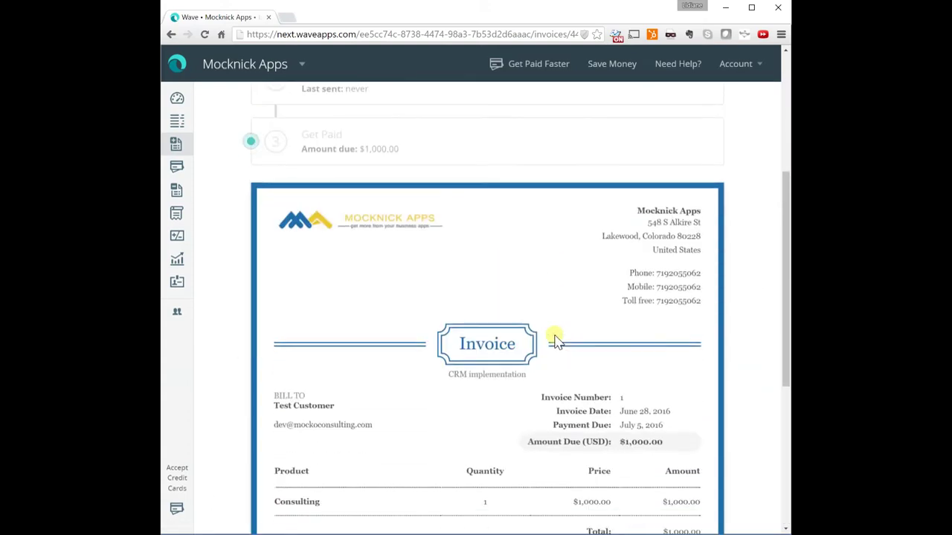
scroll(557, 338, up, 6)
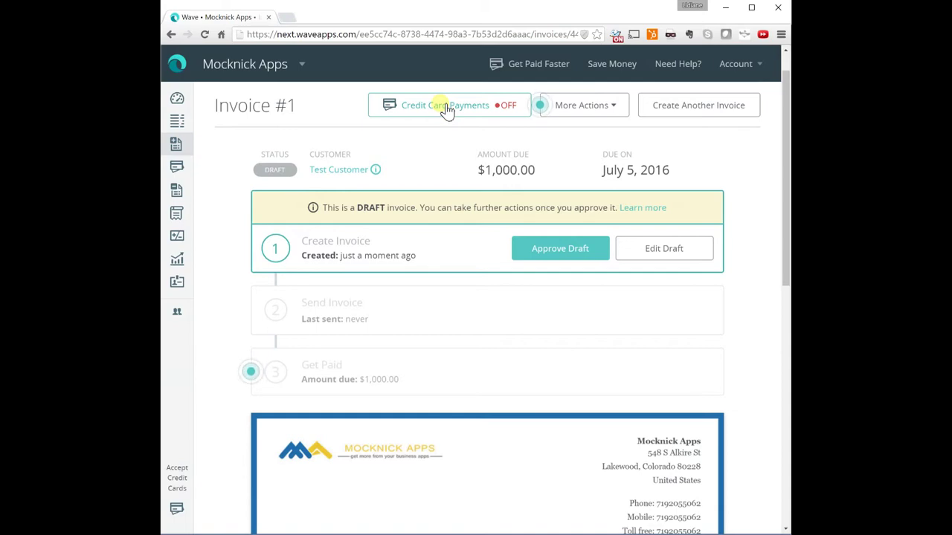
click(445, 107)
click(572, 257)
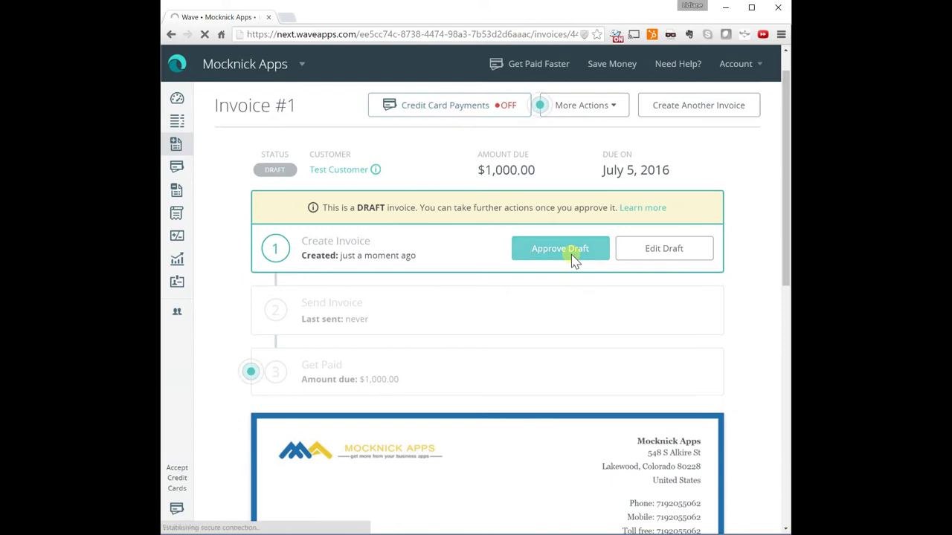
click(545, 262)
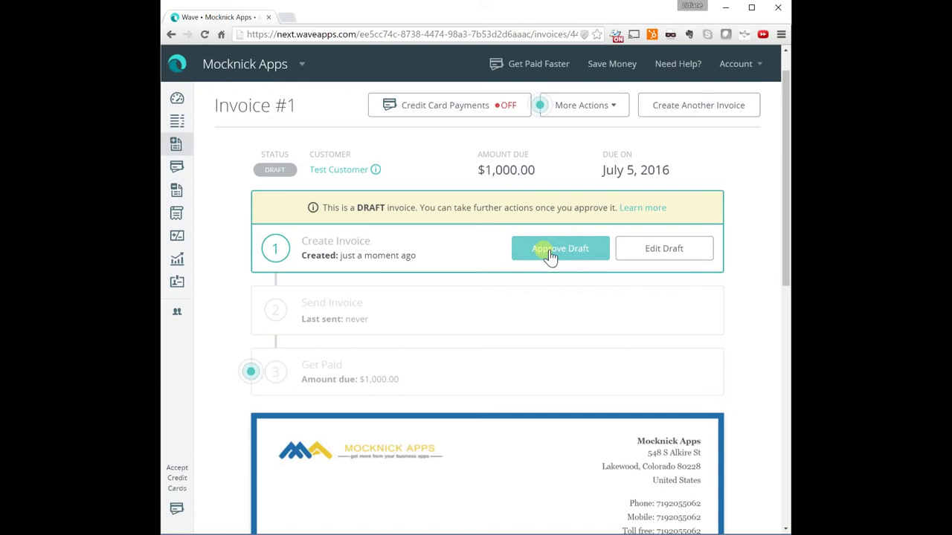
click(548, 255)
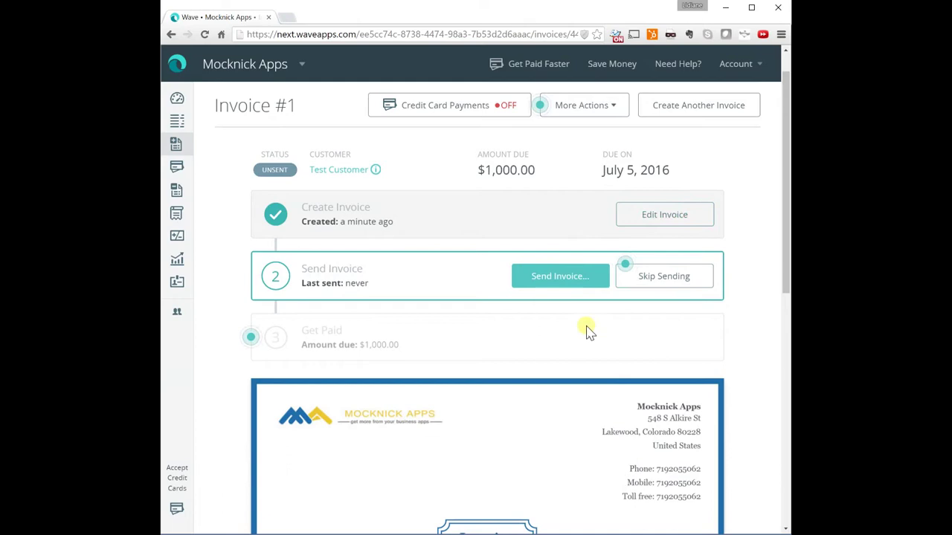
scroll(547, 303, down, 3)
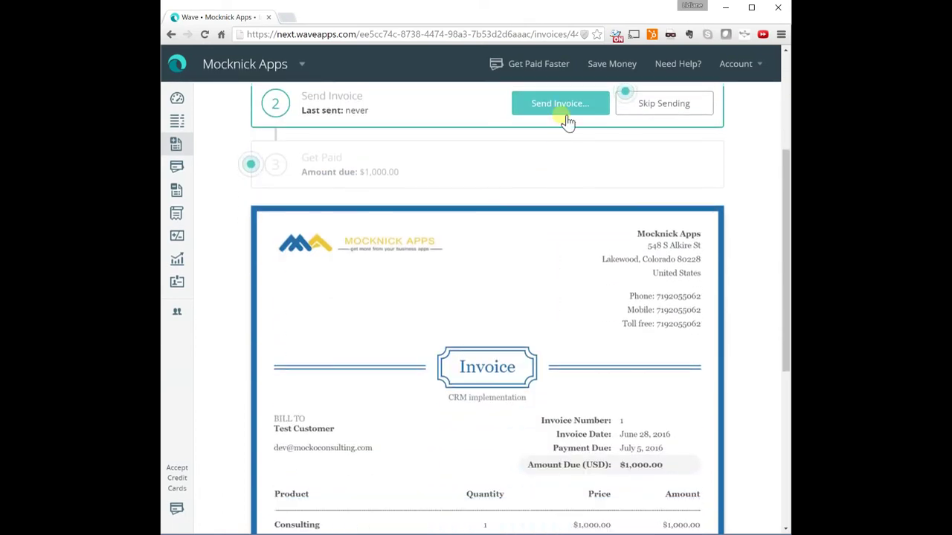
scroll(561, 156, up, 1)
Email Invoice #1 to Test Customer with the message 'Hey, this is the invoice for June.'
click(556, 166)
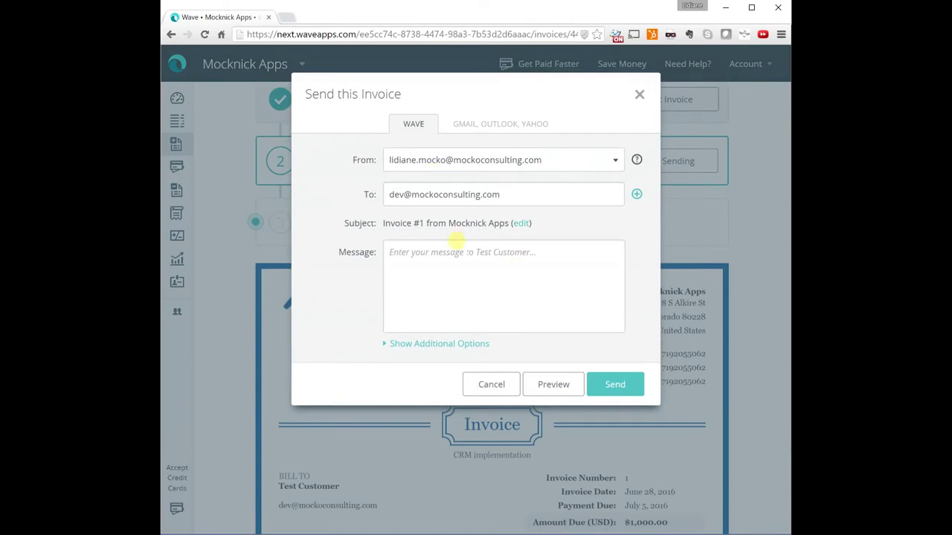
click(637, 195)
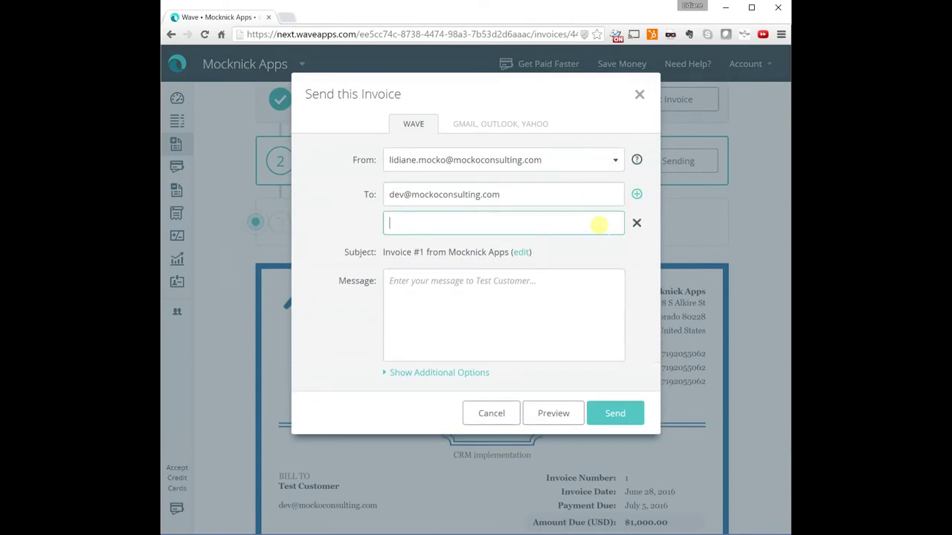
click(637, 223)
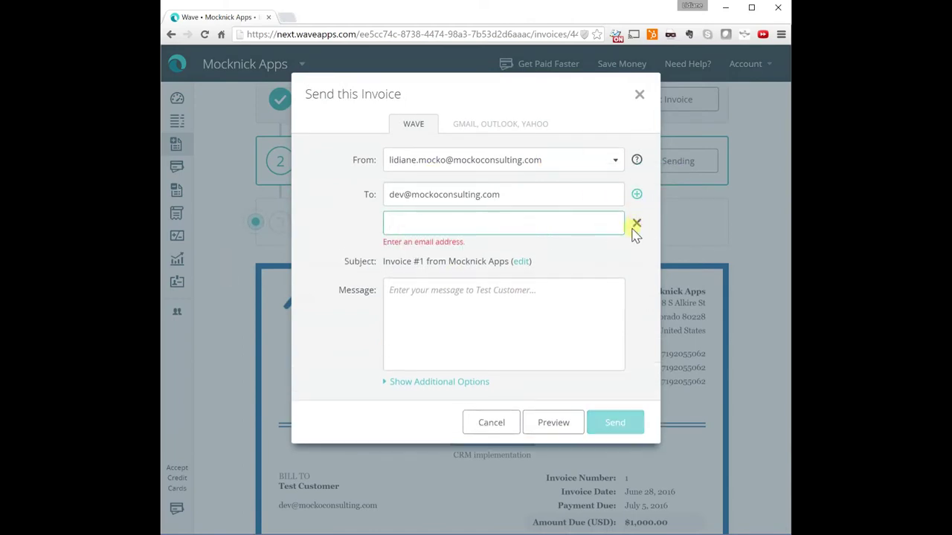
click(438, 280)
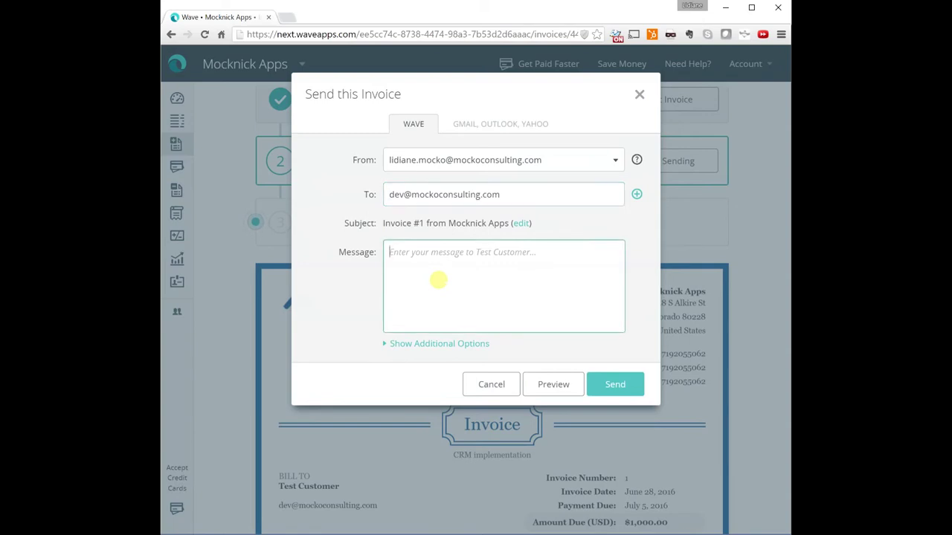
text(Hey, this is)
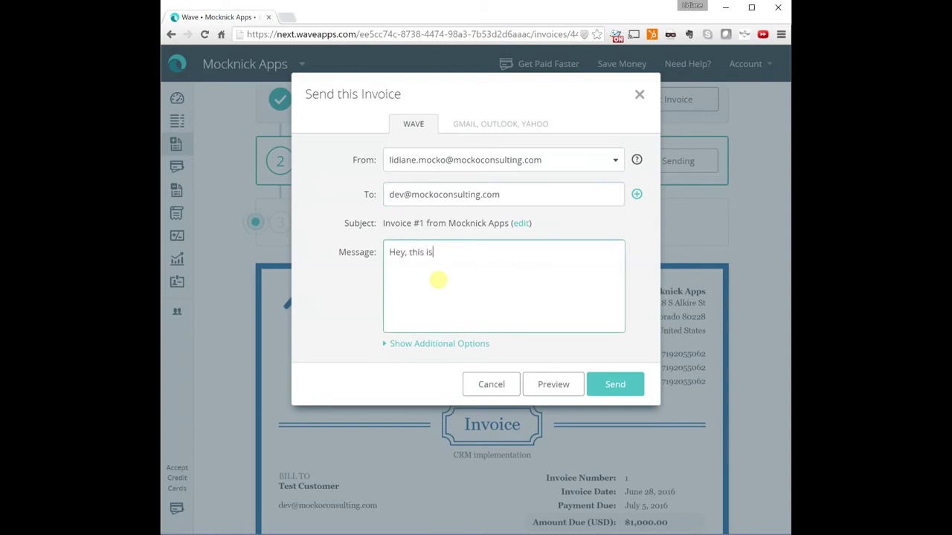
text( the invoice )
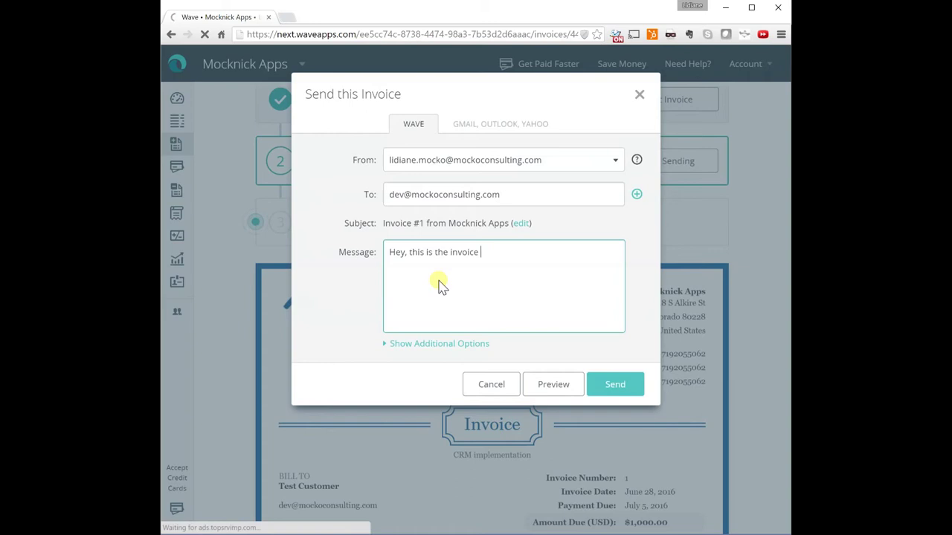
text(for June.)
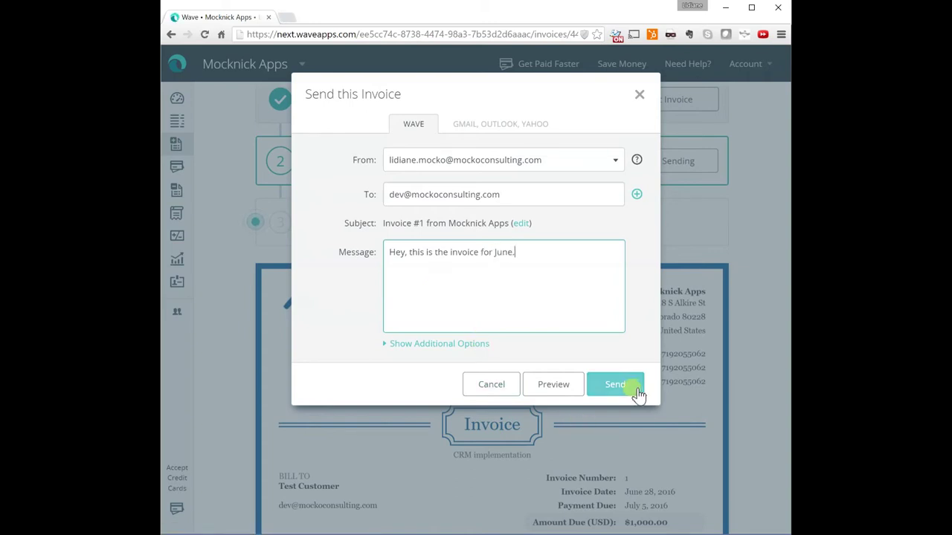
click(399, 345)
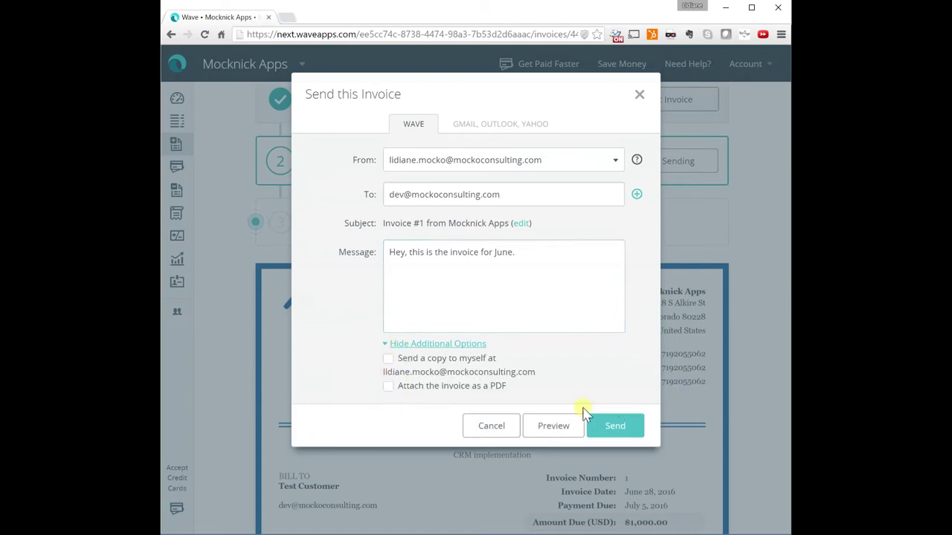
click(622, 428)
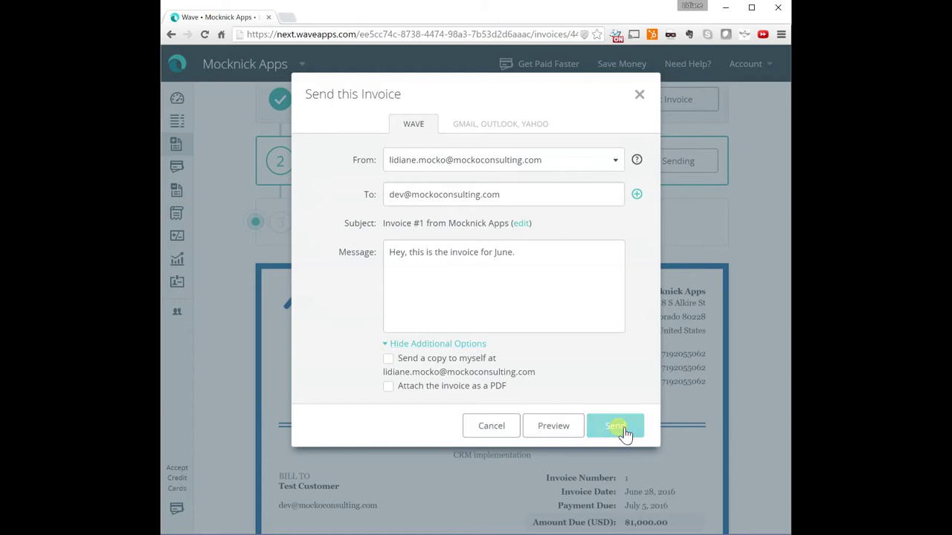
Dismiss the invoice-sent confirmation and enable payment reminders for the due date and 3 days after
click(639, 94)
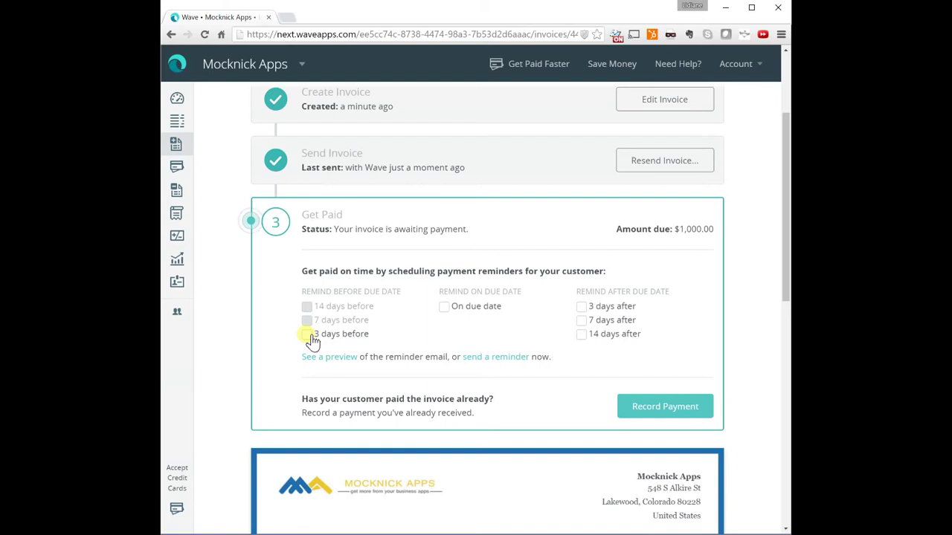
click(446, 308)
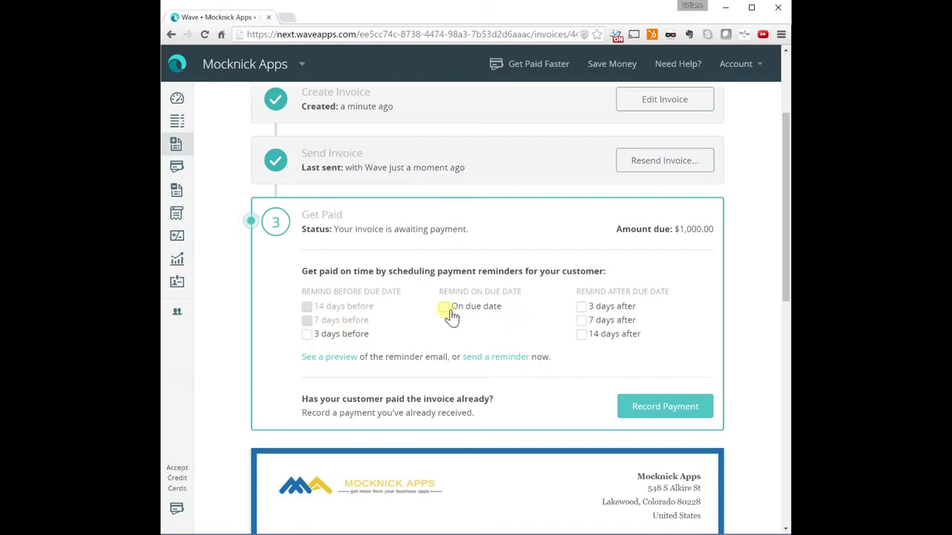
click(584, 310)
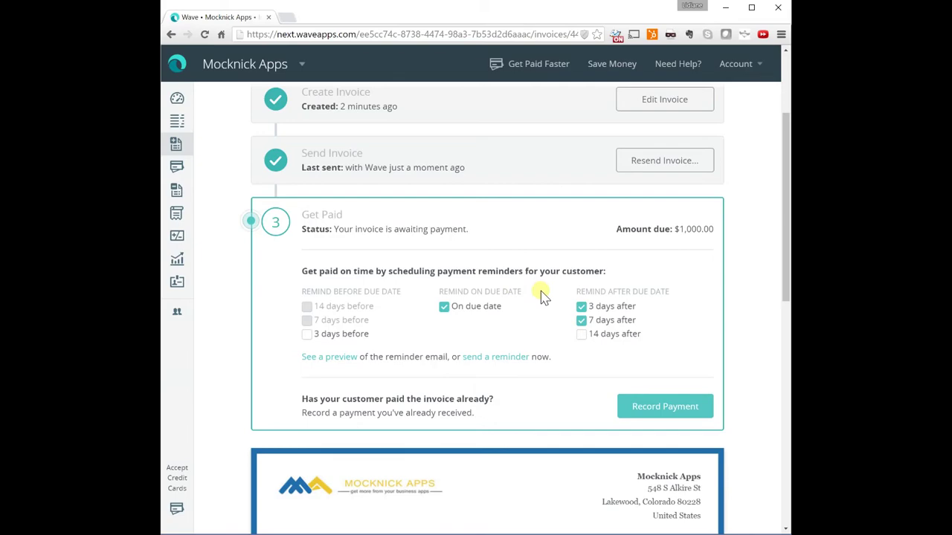
scroll(566, 302, down, 3)
Open the Mocknick Apps Invoice #1 email in the Outlook inbox
key(alt+Tab)
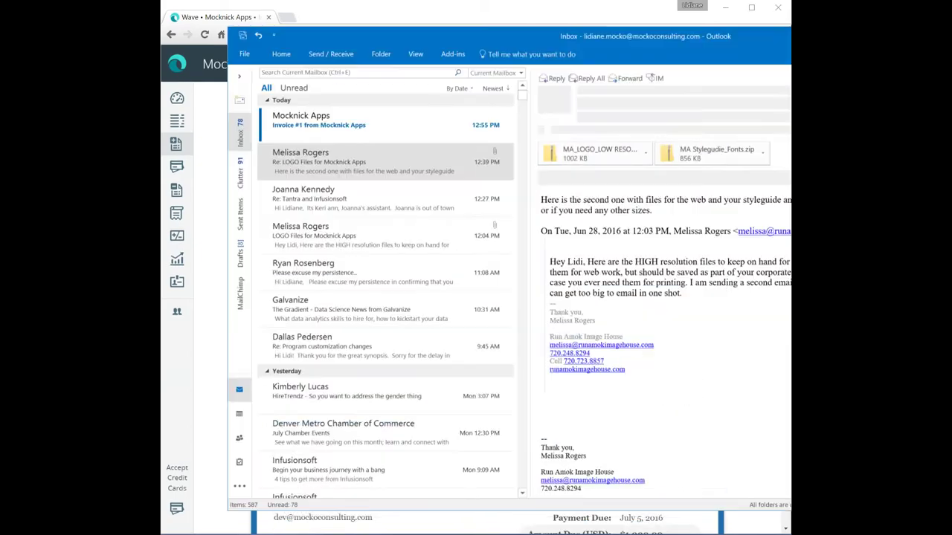
double_click(303, 128)
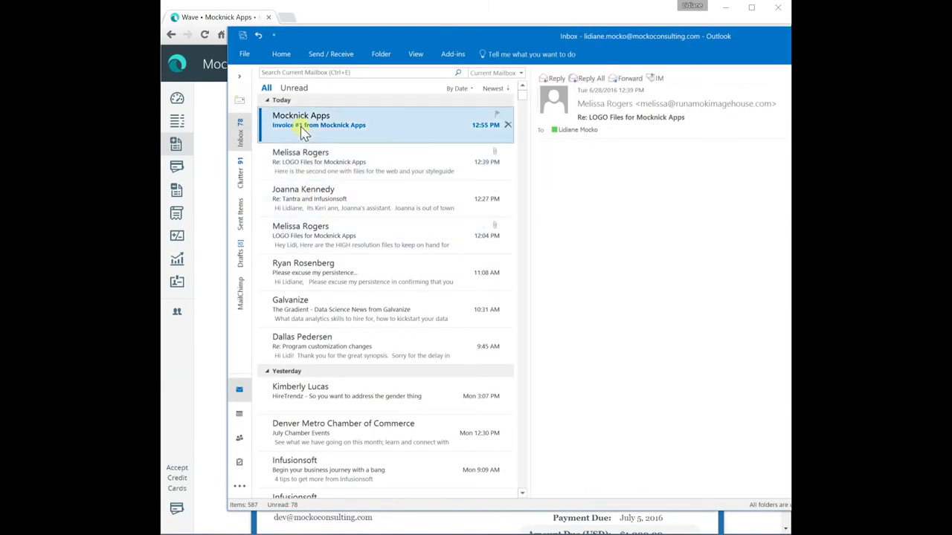
key(Escape)
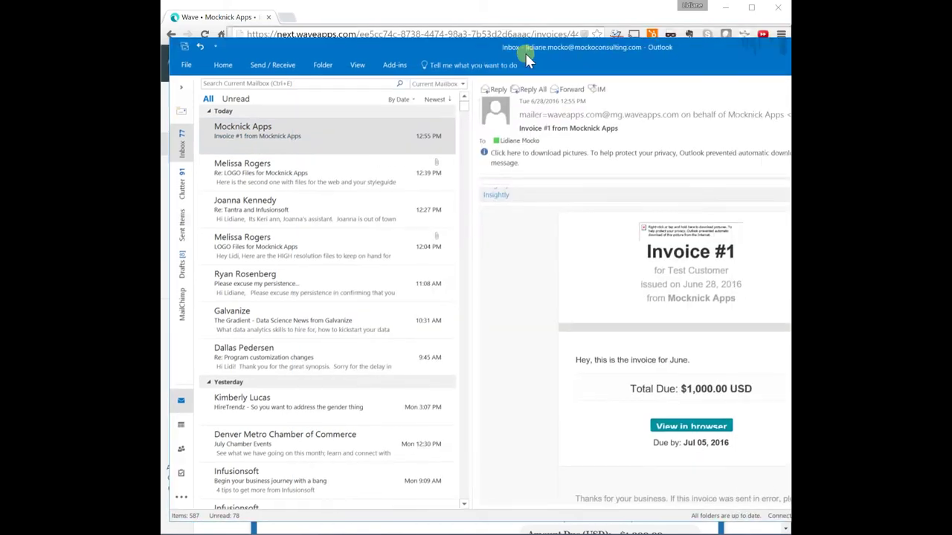
drag(525, 53, 337, 41)
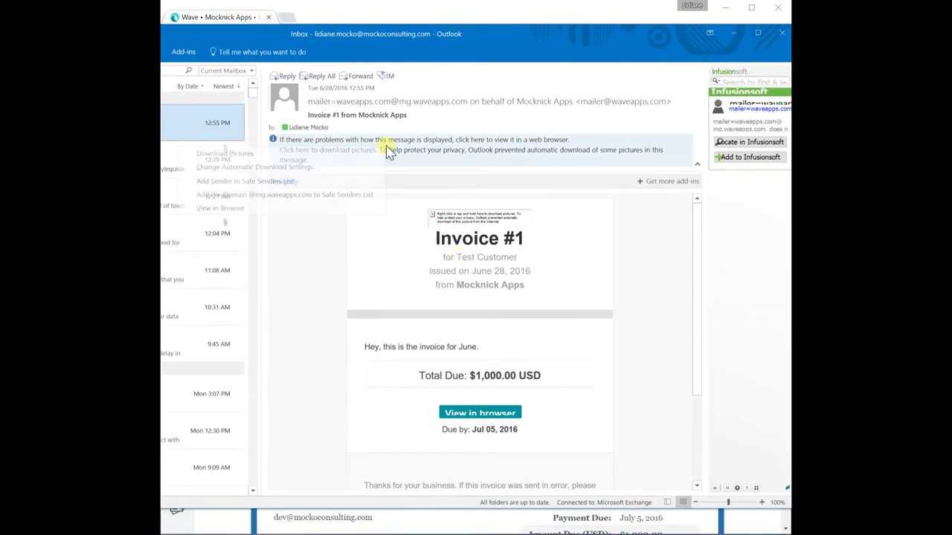
Download the email's pictures to show the logo and $1,000.00 total due
click(340, 151)
click(340, 154)
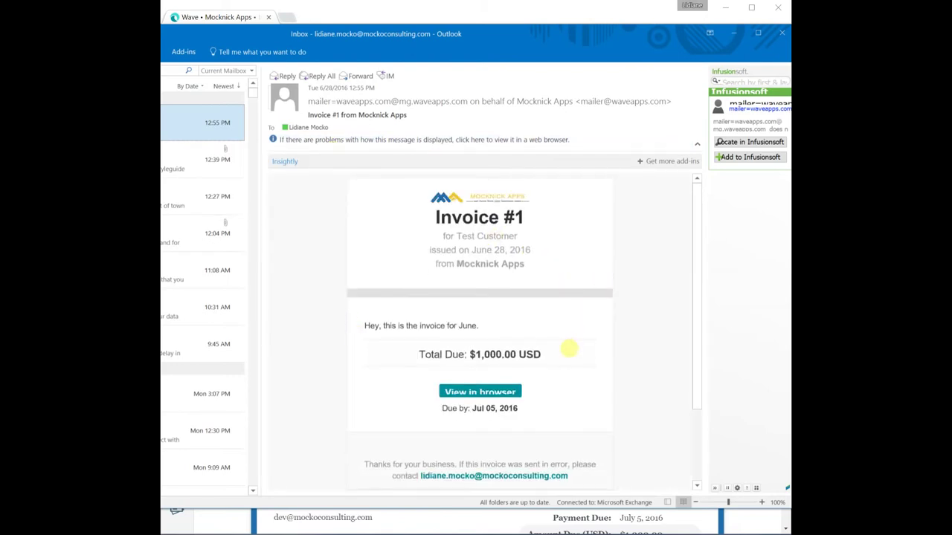
scroll(569, 347, down, 1)
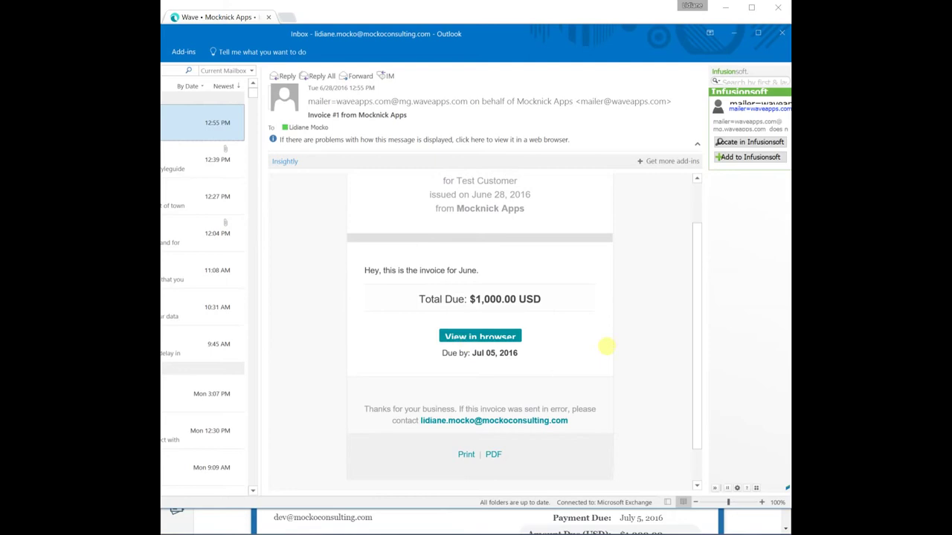
scroll(639, 347, down, 1)
scroll(641, 348, up, 2)
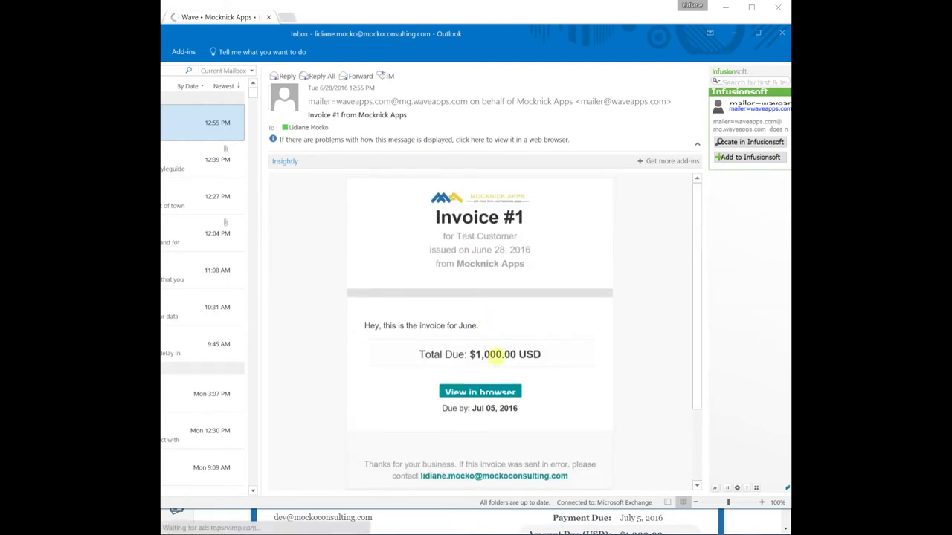
Open invoice 1's web version from the email and scroll through the Consulting line, $1,000.00 total and Notes
click(492, 395)
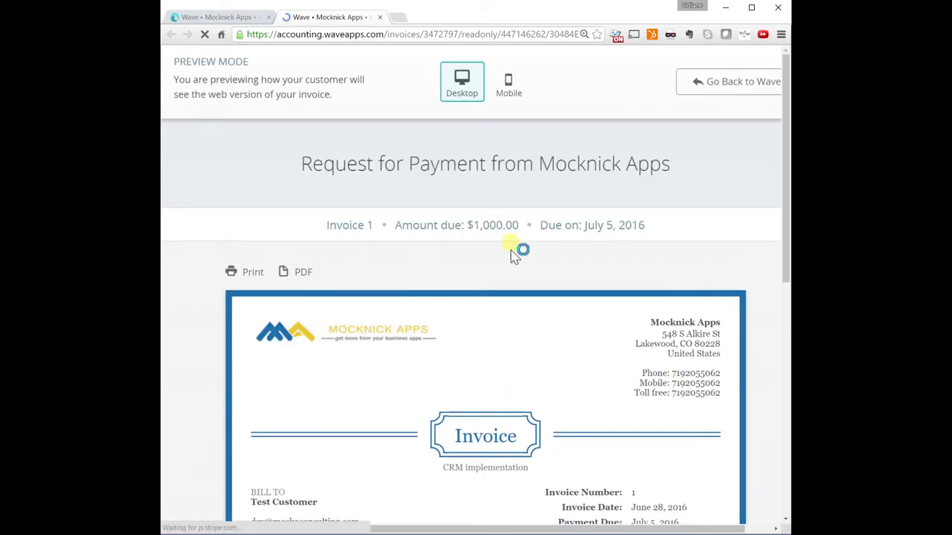
scroll(554, 242, down, 7)
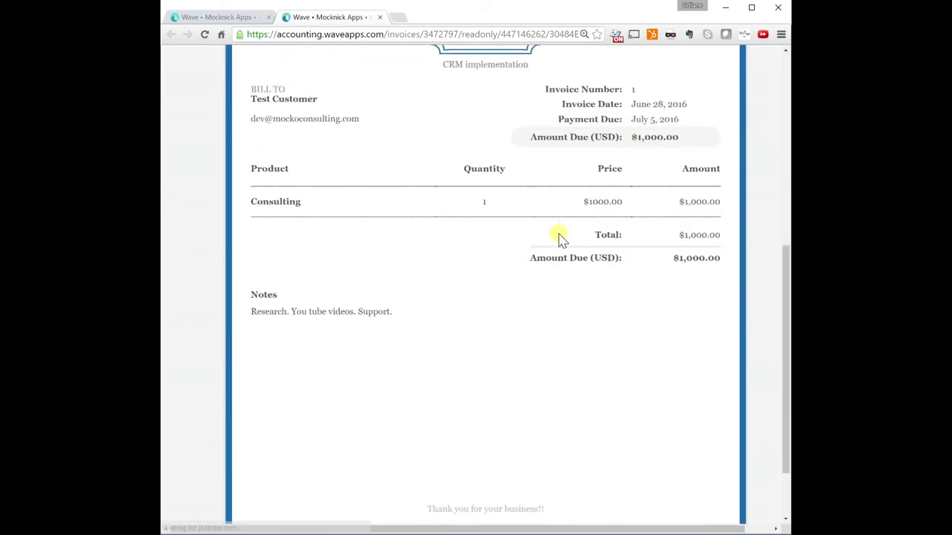
scroll(562, 238, up, 8)
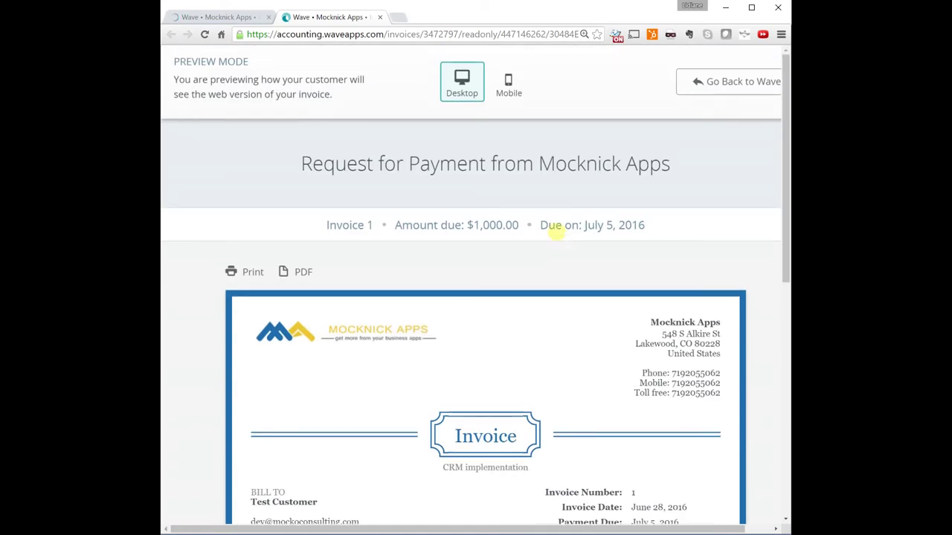
scroll(558, 232, down, 2)
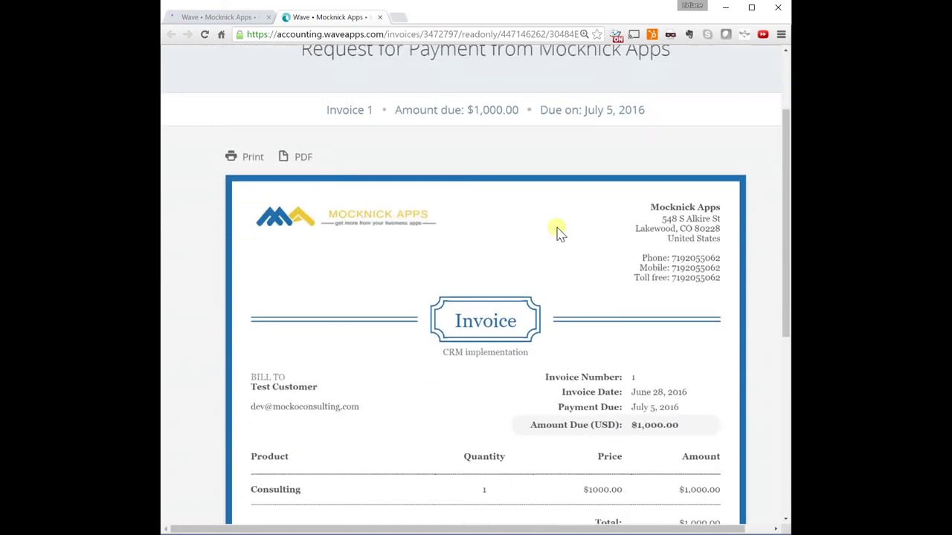
scroll(560, 232, down, 2)
scroll(560, 232, down, 2)
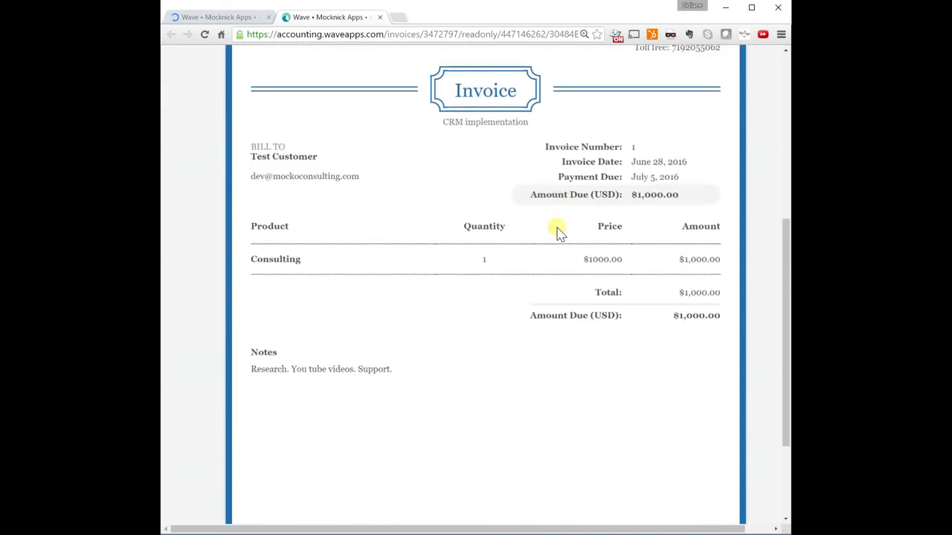